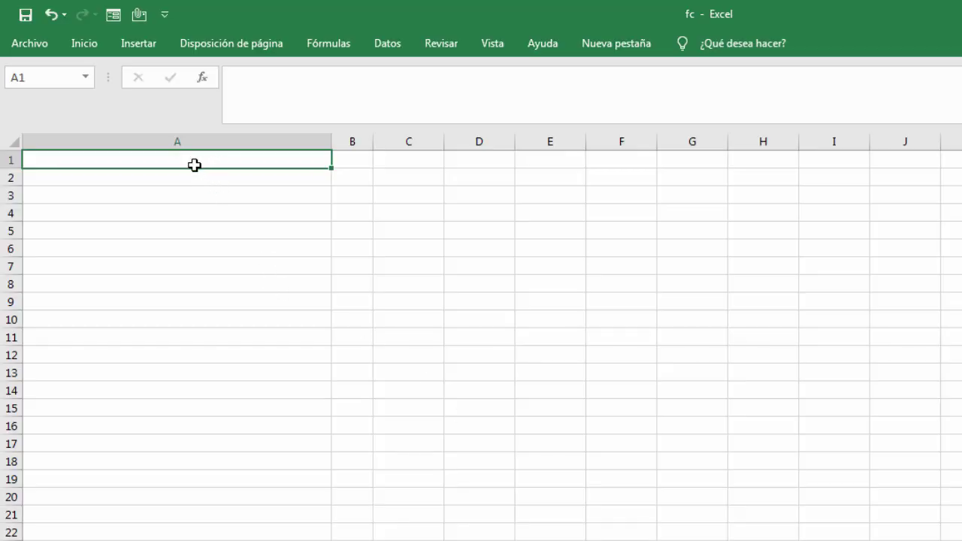
Type the title 'Forecast de Produccion' into A1
{"action": "left_click_drag", "start_coordinate": [194, 164], "coordinate": [384, 175]}
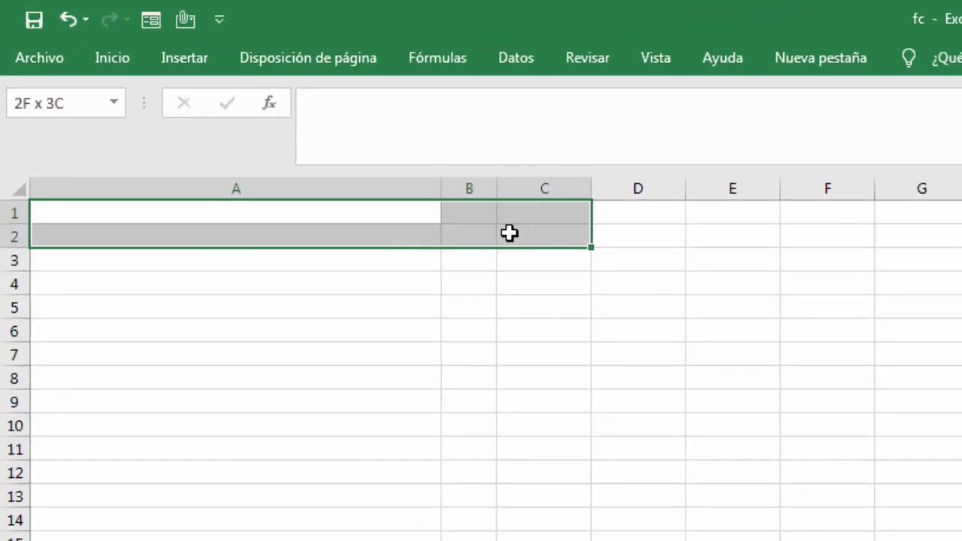
{"action": "left_click_drag", "start_coordinate": [510, 234], "coordinate": [518, 235]}
{"action": "type", "text": "For"}
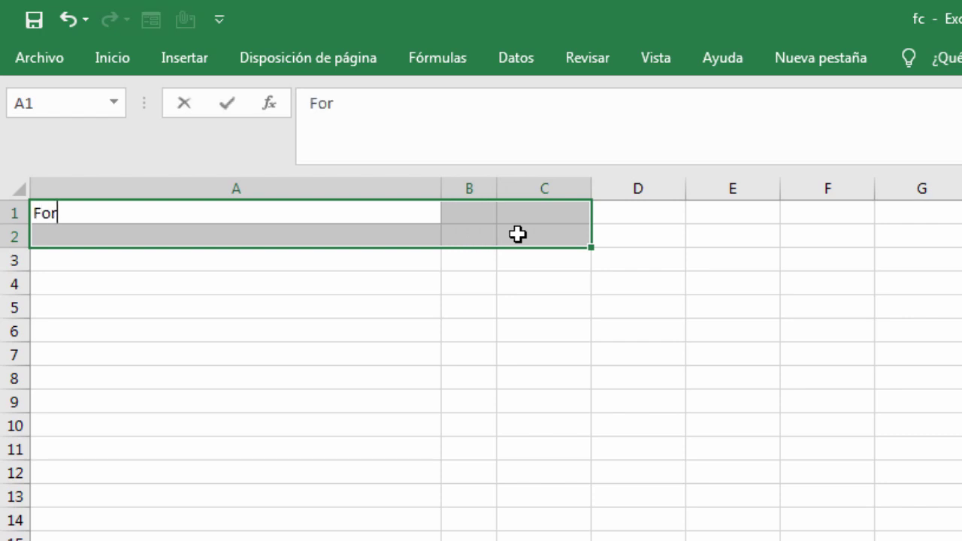
{"action": "type", "text": "ecast"}
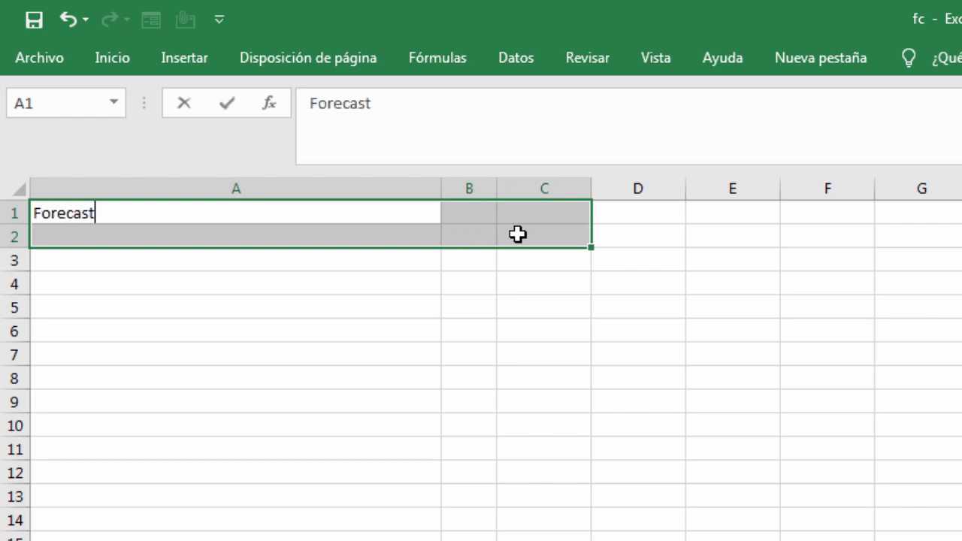
{"action": "type", "text": " de Pro"}
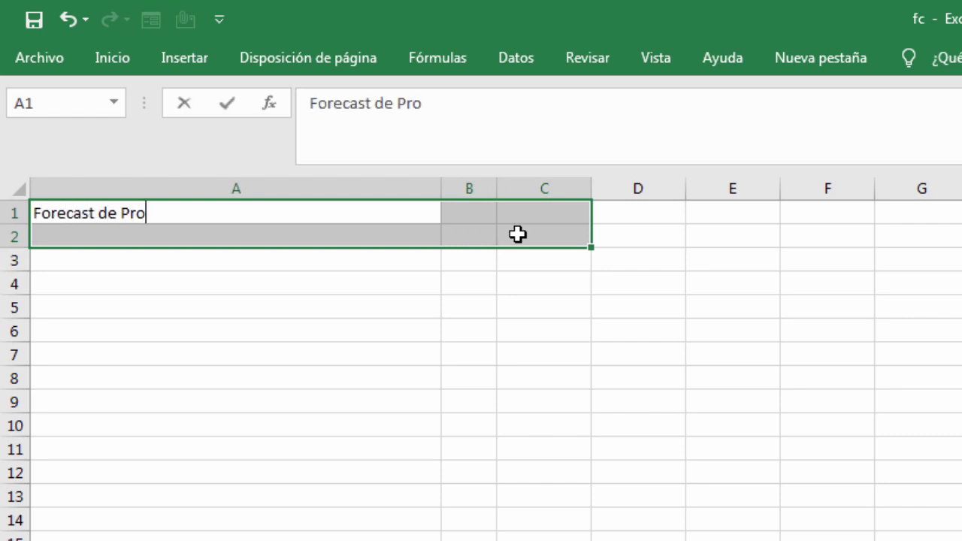
{"action": "type", "text": "duccion"}
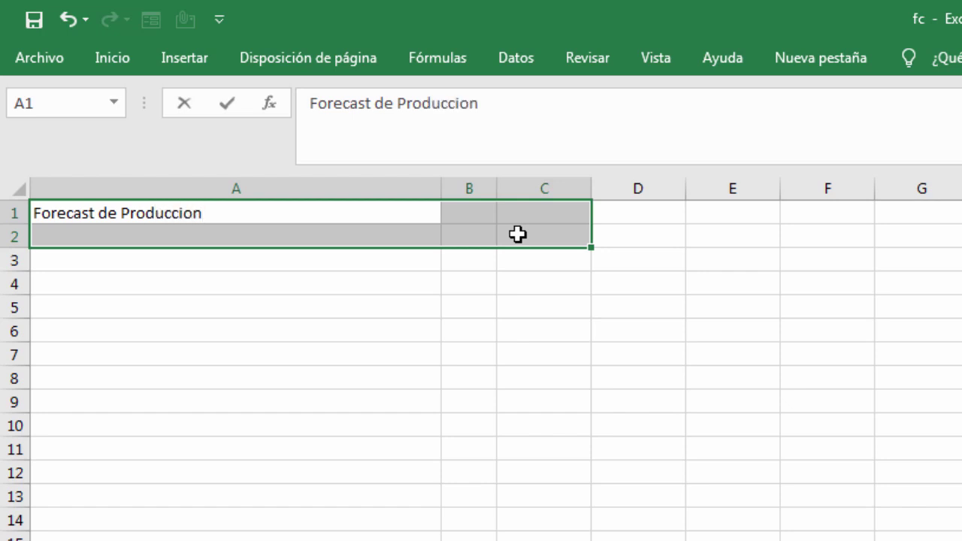
{"action": "left_click", "coordinate": [284, 295]}
Merge and centre A1:C2, middle-align the title, and give it size 16 with yellow fill
{"action": "mouse_move", "coordinate": [251, 213]}
{"action": "left_mouse_down"}
{"action": "mouse_move", "coordinate": [500, 218]}
{"action": "mouse_move", "coordinate": [517, 235]}
{"action": "left_mouse_up"}
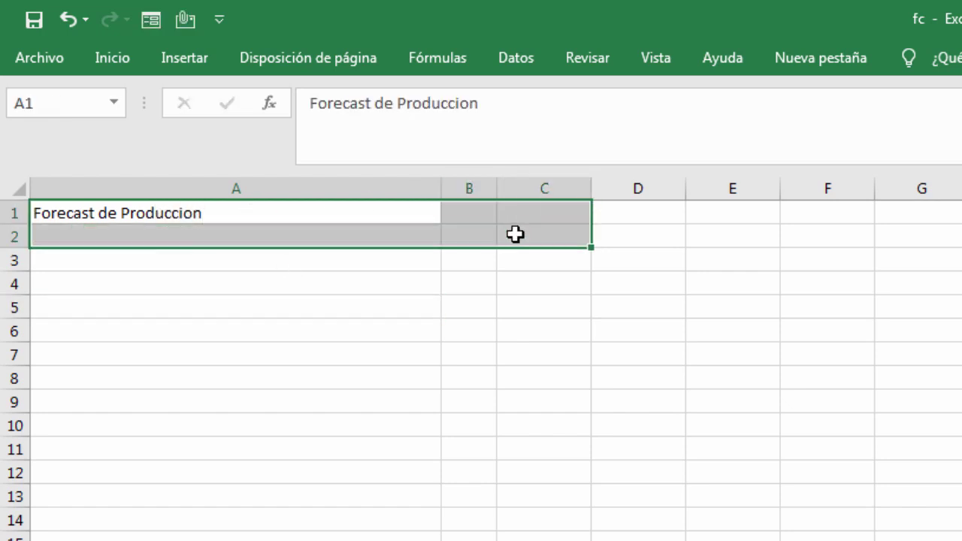
{"action": "left_click", "coordinate": [119, 61]}
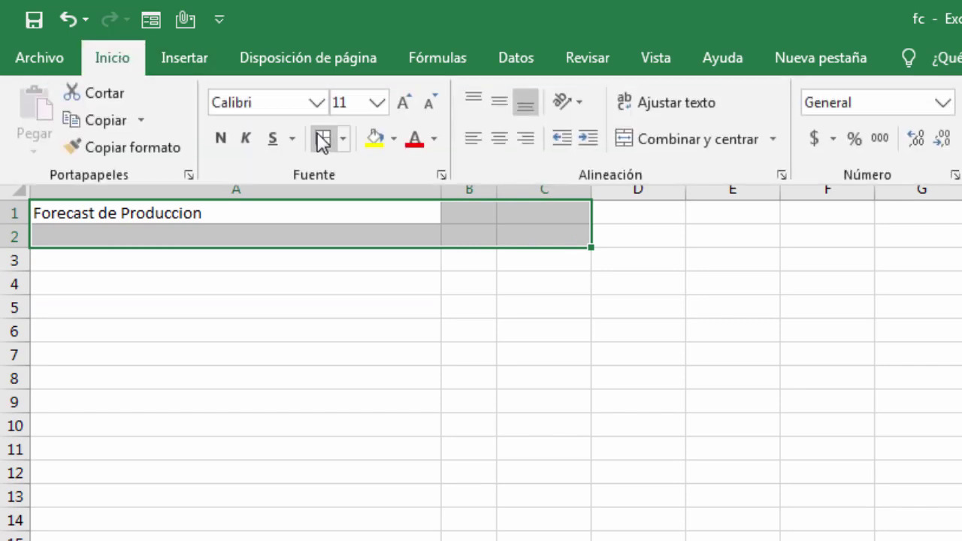
{"action": "left_click", "coordinate": [650, 137]}
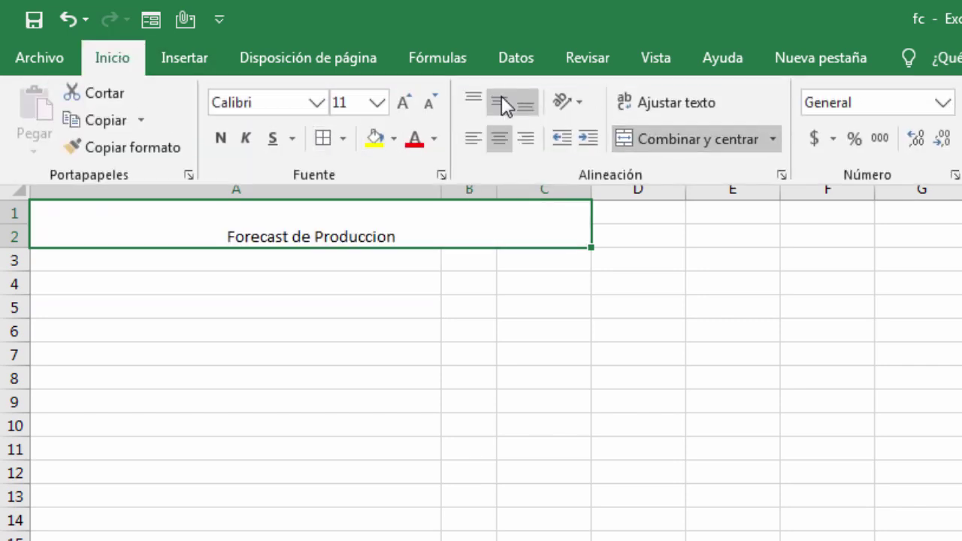
{"action": "left_click", "coordinate": [500, 101]}
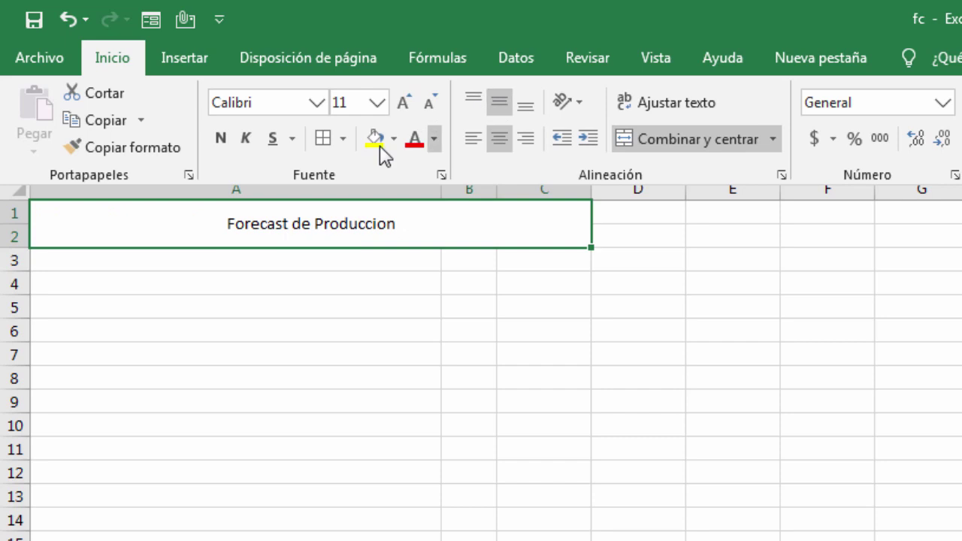
{"action": "left_click", "coordinate": [377, 102]}
{"action": "left_click", "coordinate": [350, 265]}
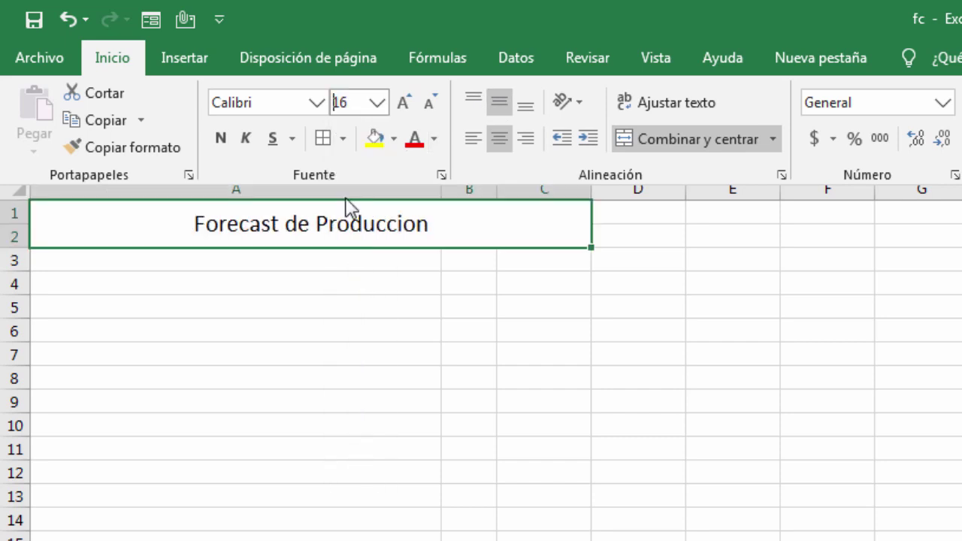
{"action": "left_click", "coordinate": [373, 139]}
{"action": "key", "text": "ctrl+F1"}
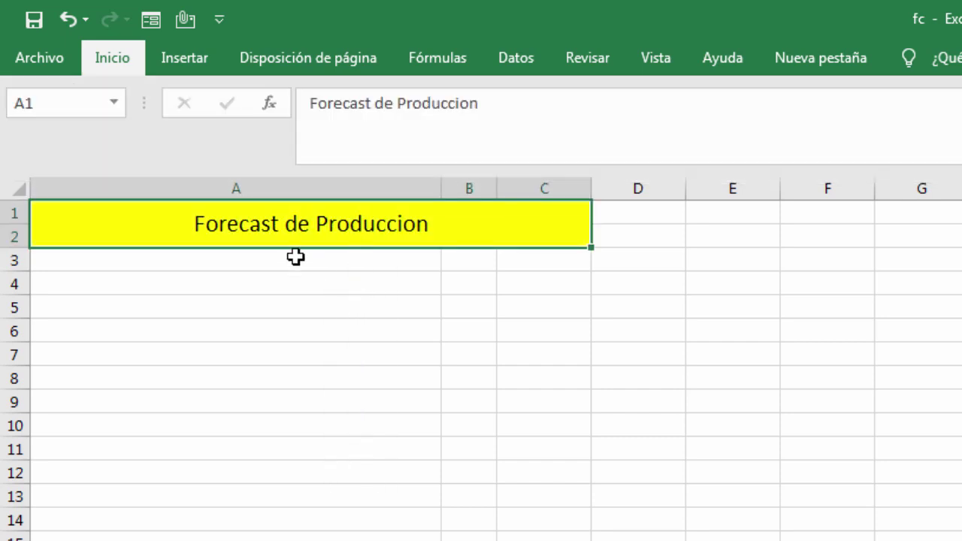
{"action": "left_click", "coordinate": [284, 261]}
{"action": "left_click", "coordinate": [277, 285]}
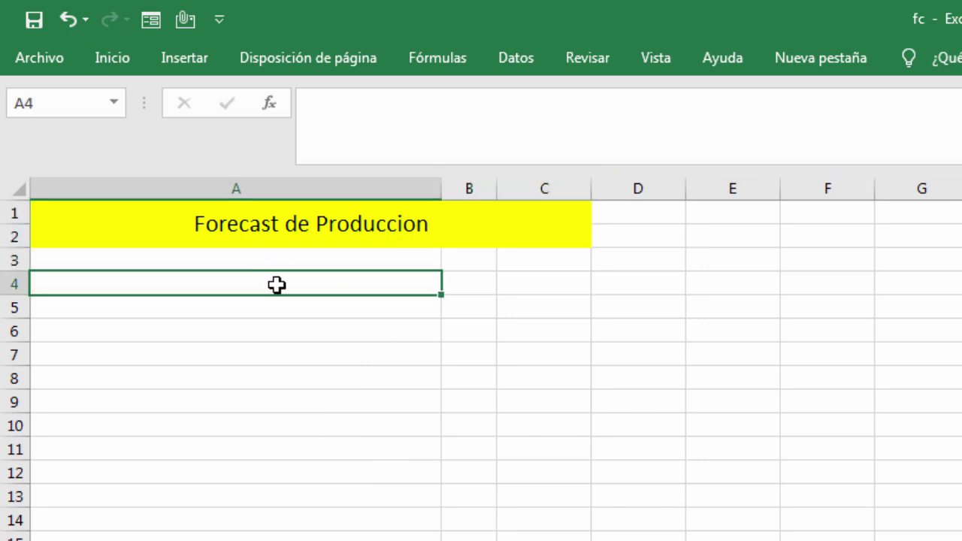
Enter 'Total de Produccion Mensual' in A3 with 50000 in B3
{"action": "left_click", "coordinate": [245, 257]}
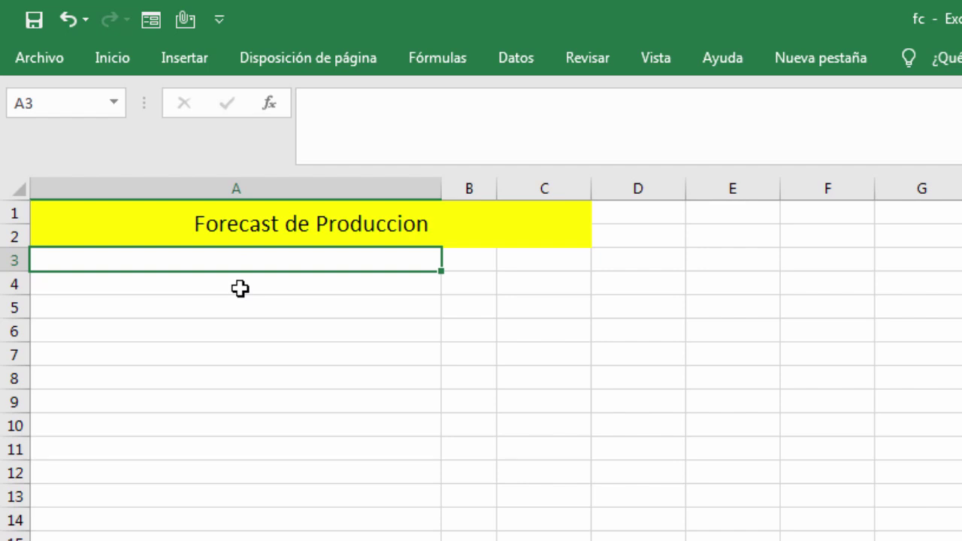
{"action": "type", "text": "Total"}
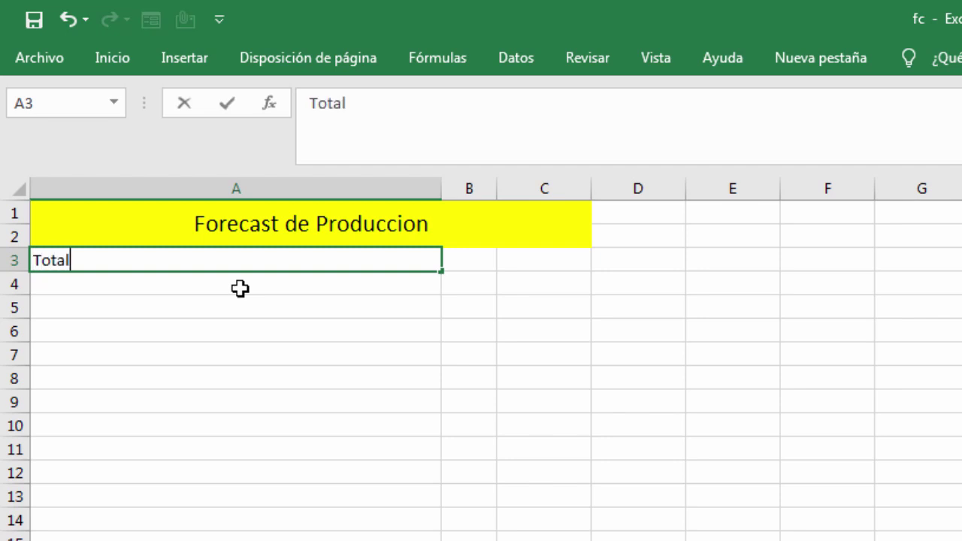
{"action": "type", "text": " de Pro"}
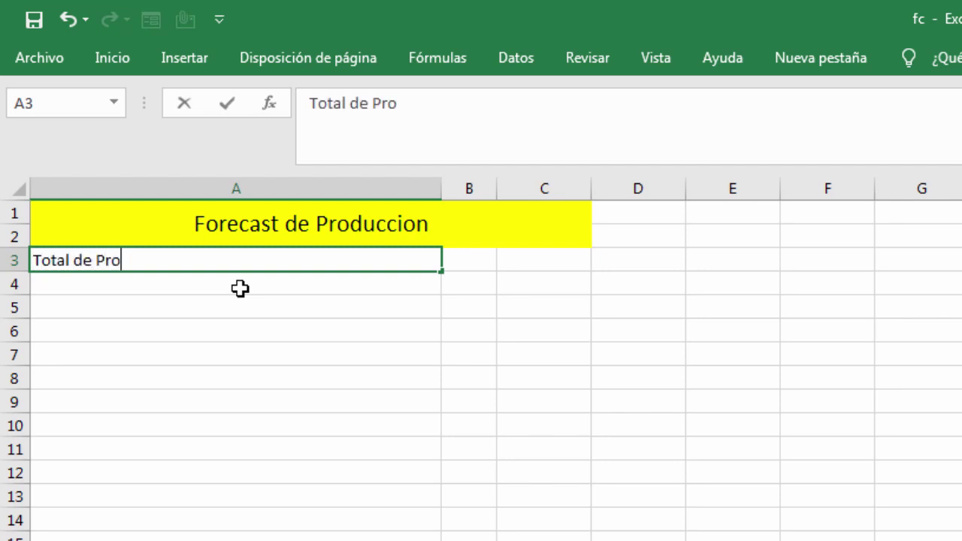
{"action": "type", "text": "duccion M"}
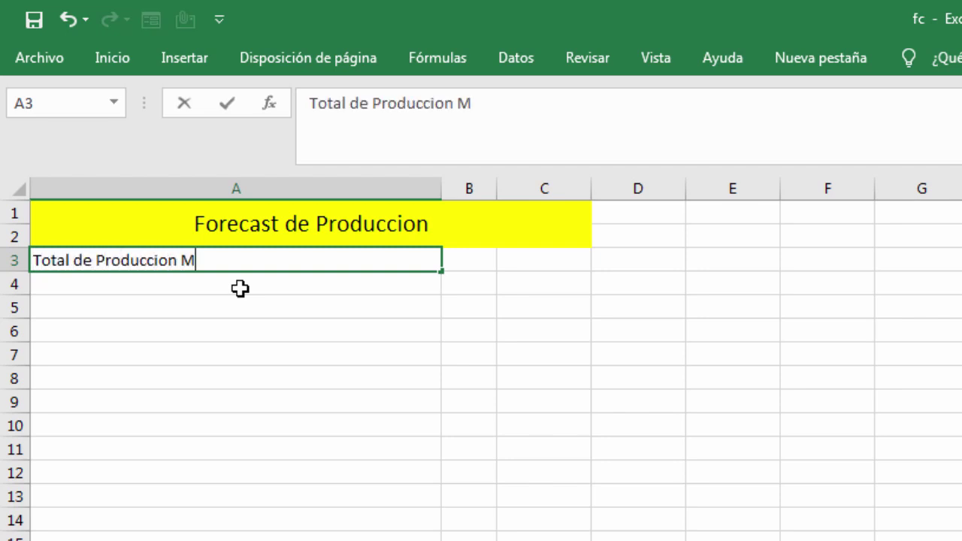
{"action": "type", "text": "ensua"}
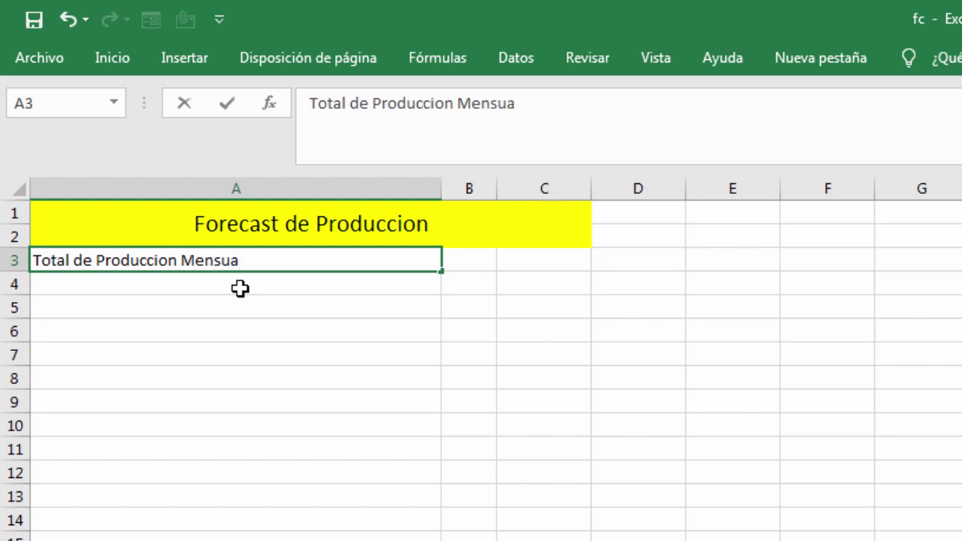
{"action": "type", "text": "l"}
{"action": "left_click", "coordinate": [484, 261]}
{"action": "type", "text": "5"}
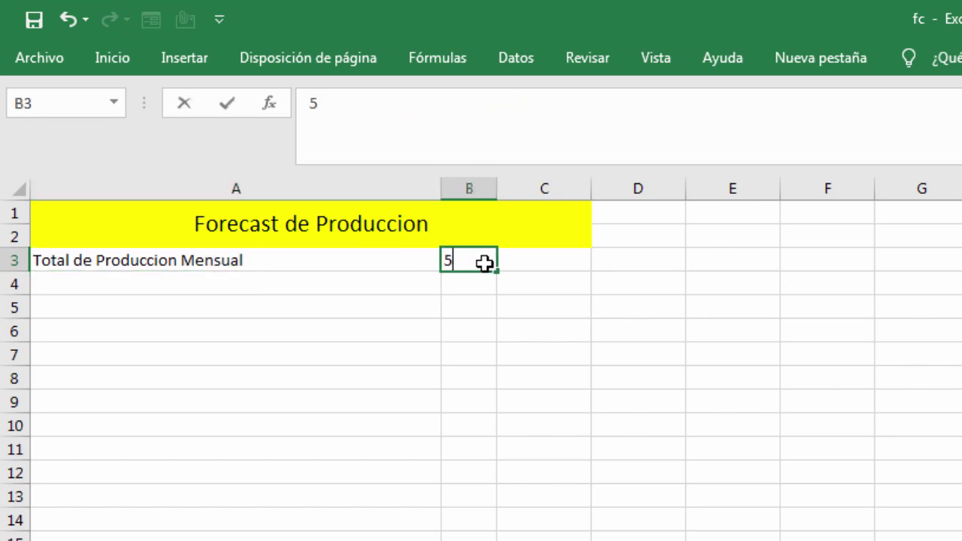
{"action": "type", "text": "0000"}
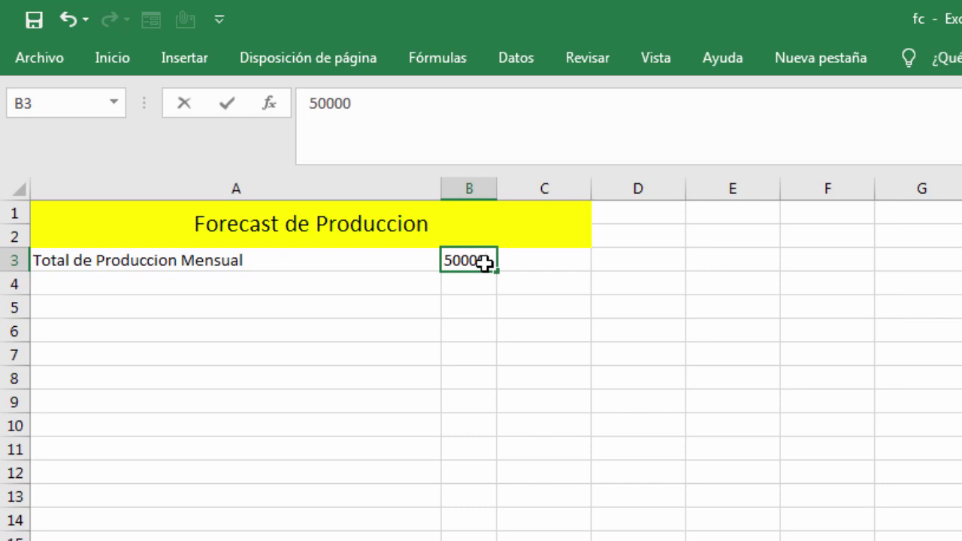
{"action": "left_click", "coordinate": [436, 276]}
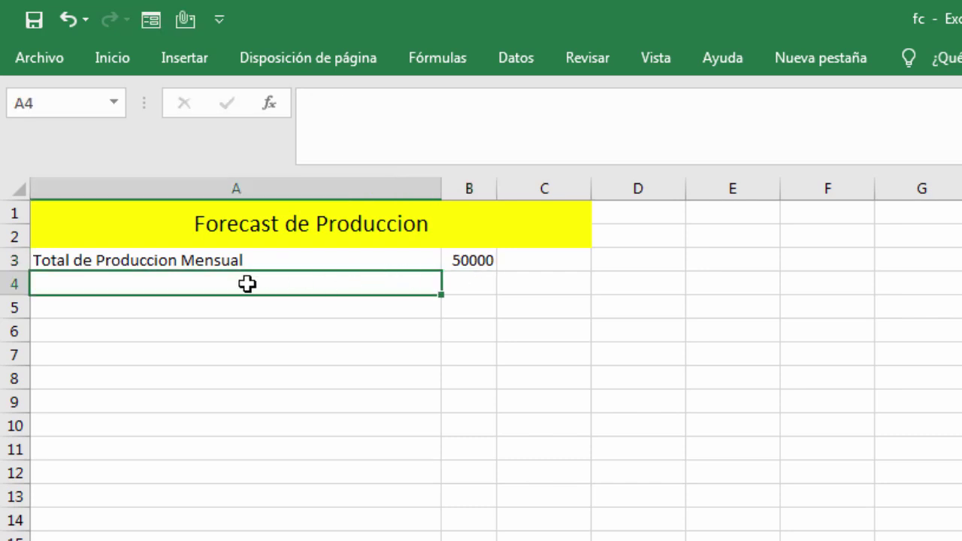
Enter 'Cuantos dias a la semana vamos a trabajar' in A4 with 5 in B4
{"action": "left_click", "coordinate": [251, 311]}
{"action": "left_click", "coordinate": [212, 279]}
{"action": "type", "text": "Cuantos"}
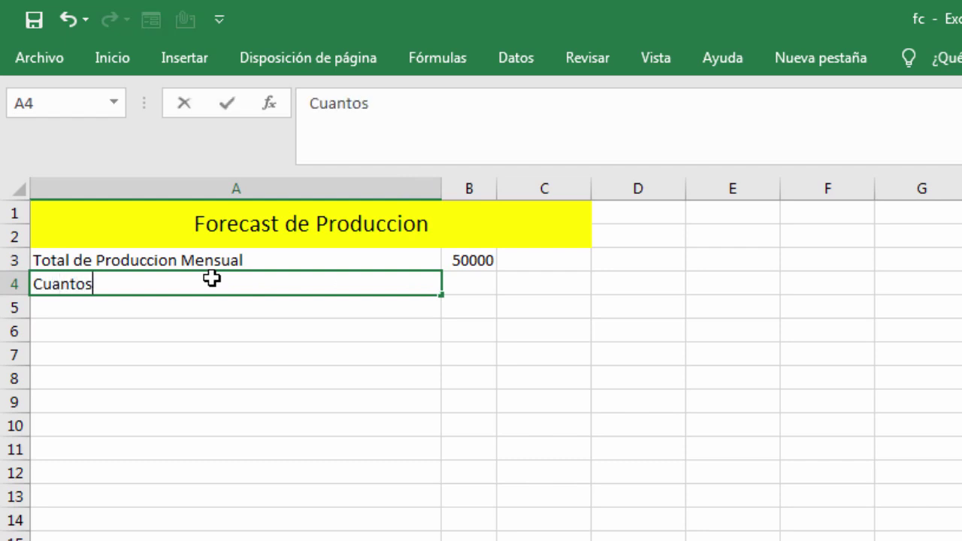
{"action": "type", "text": " dias a la se"}
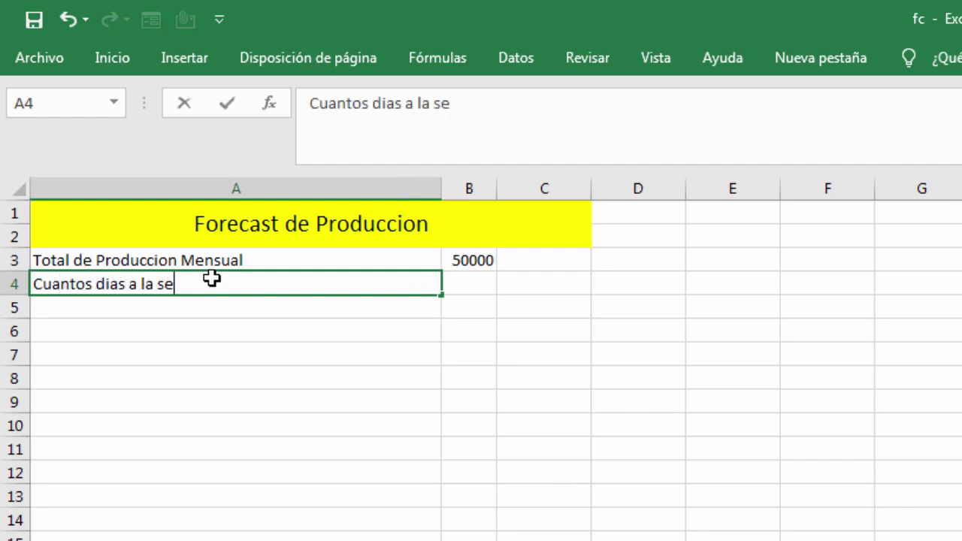
{"action": "type", "text": "mana vamos a tr"}
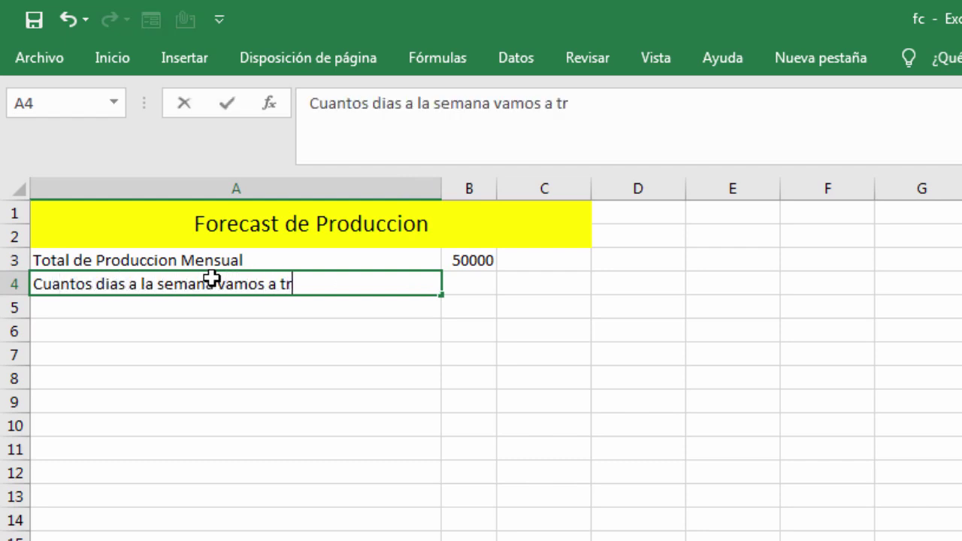
{"action": "type", "text": "abajar"}
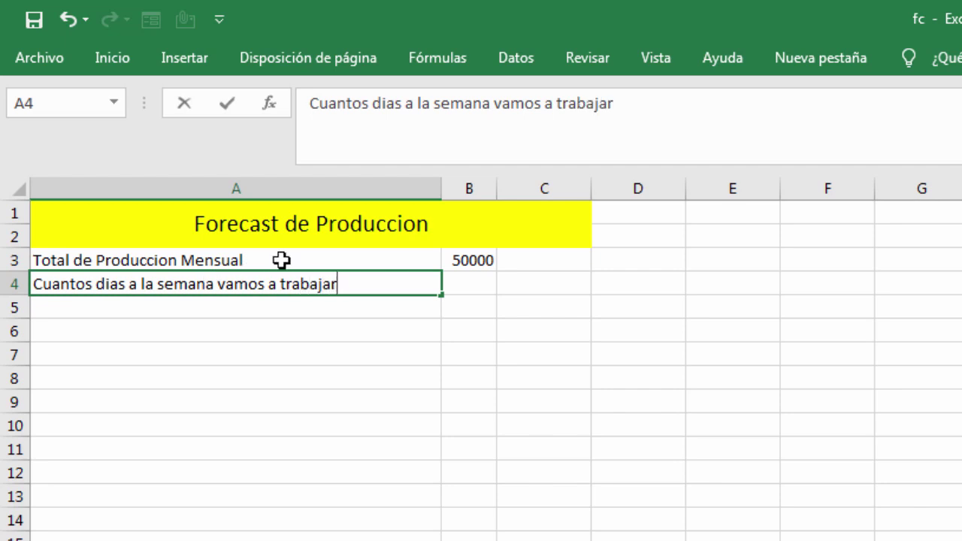
{"action": "left_click", "coordinate": [481, 281]}
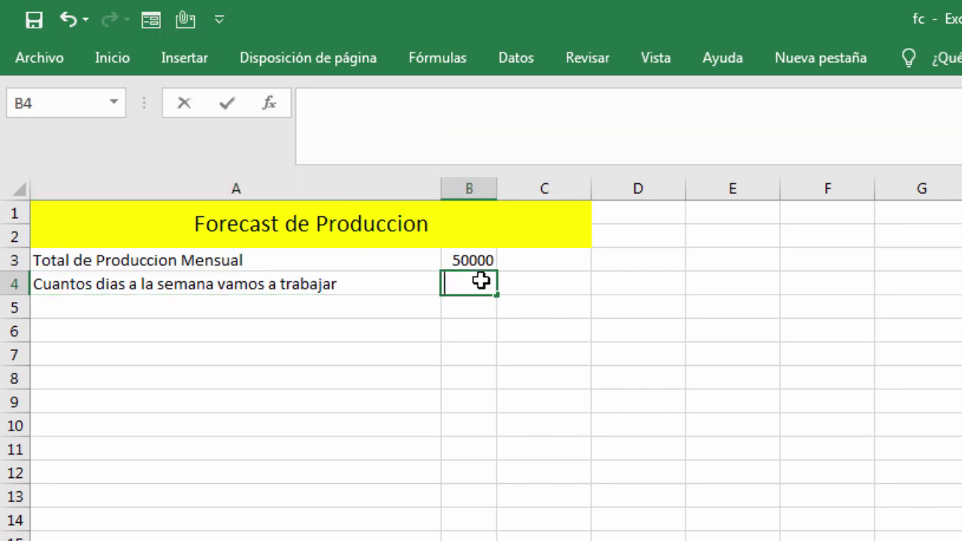
{"action": "type", "text": "5"}
{"action": "left_click", "coordinate": [391, 358]}
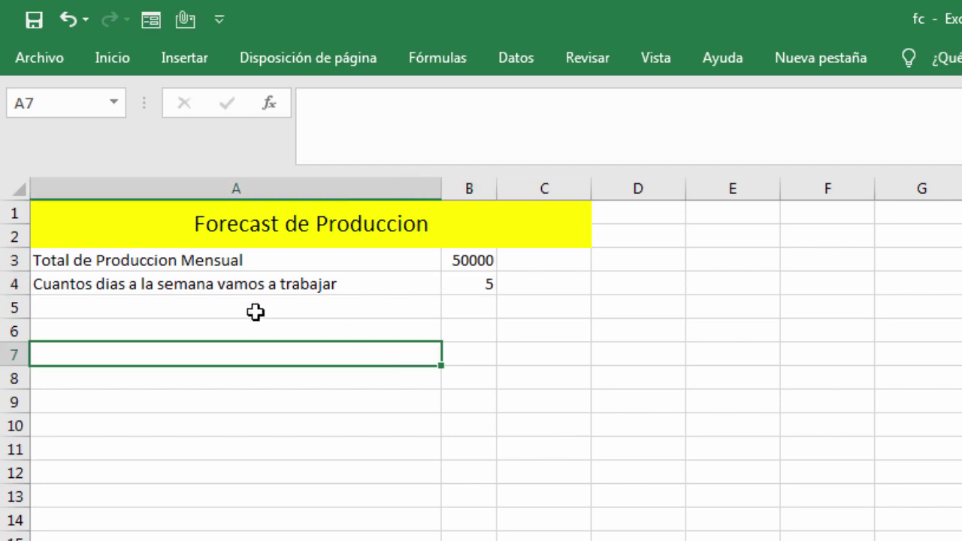
{"action": "left_click", "coordinate": [206, 325]}
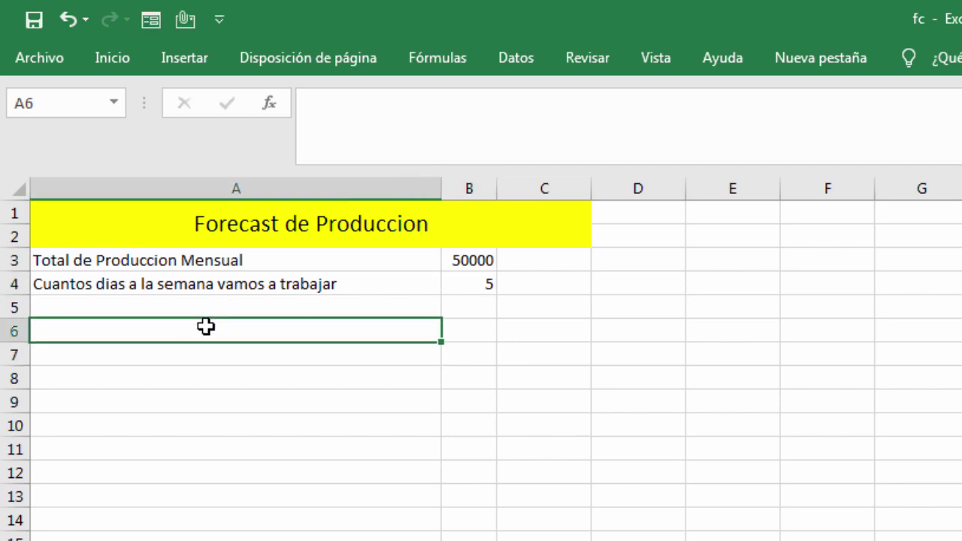
Type the A6 label 'Cuantos piezas por semana vamos a producir'
{"action": "type", "text": "Cuan"}
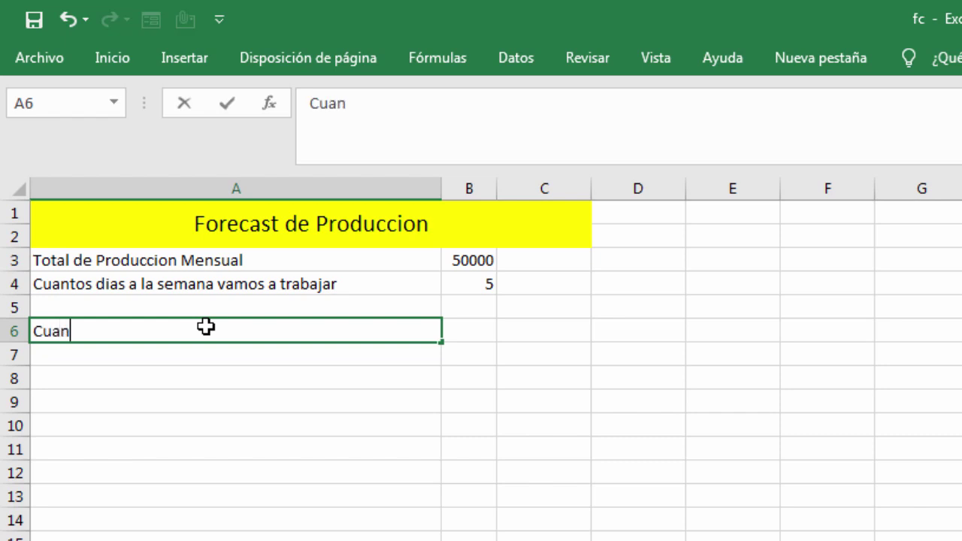
{"action": "type", "text": "s"}
{"action": "key", "text": "BackSpace"}
{"action": "type", "text": "tas pie"}
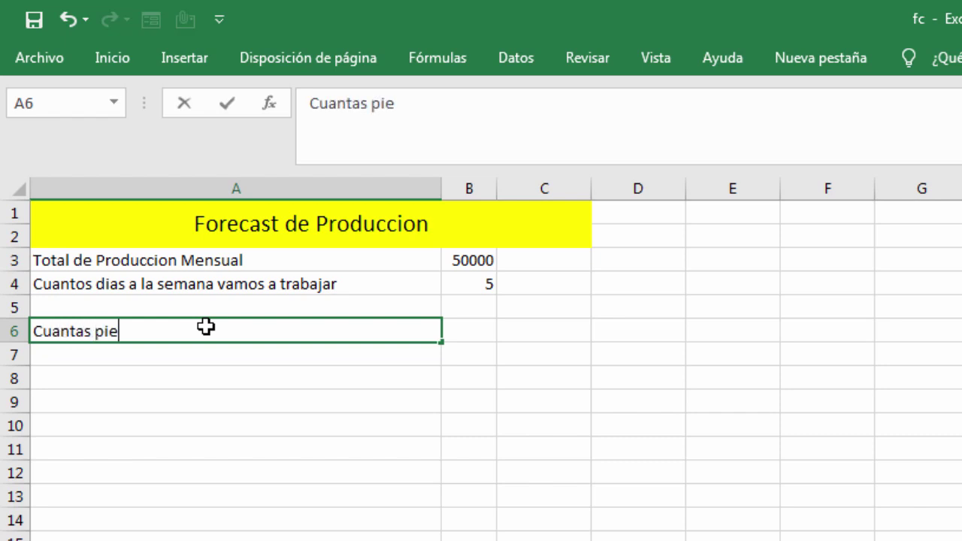
{"action": "type", "text": "zas por"}
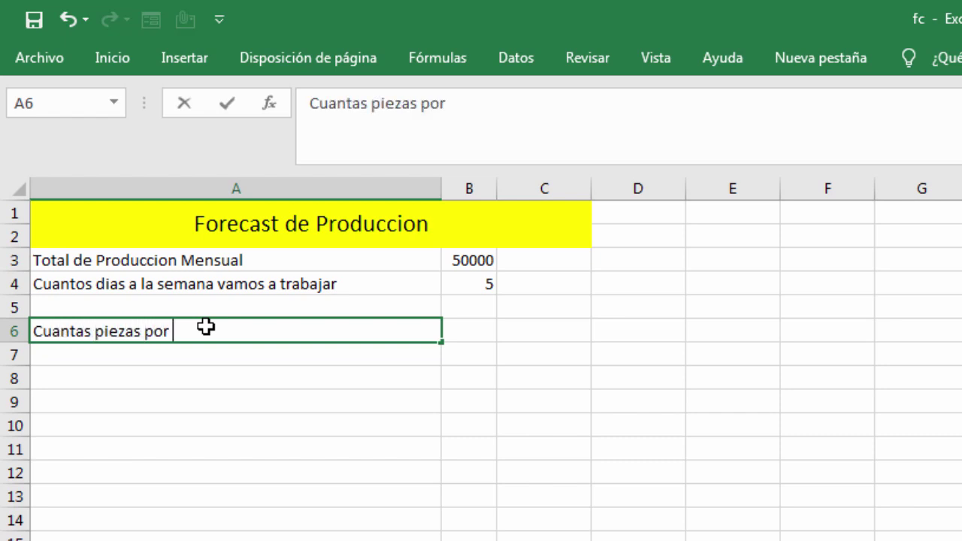
{"action": "type", "text": " semana vamos "}
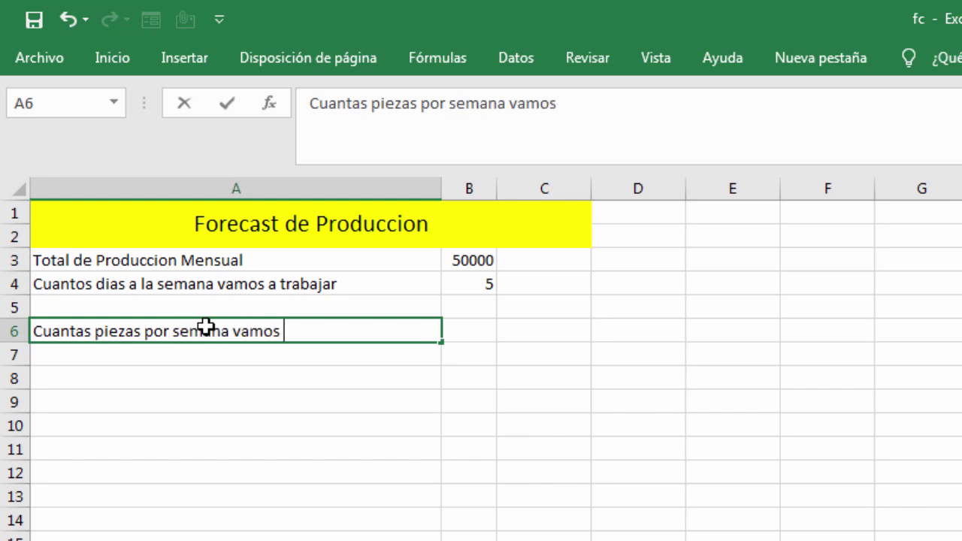
{"action": "type", "text": "ha"}
{"action": "key", "text": "BackSpace"}
{"action": "key", "text": "BackSpace"}
{"action": "type", "text": "a producci"}
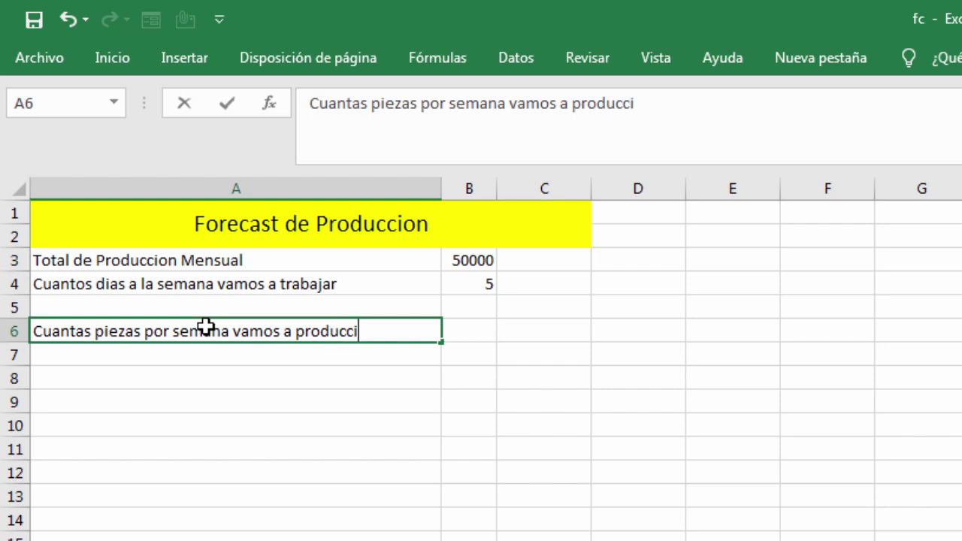
{"action": "type", "text": "r"}
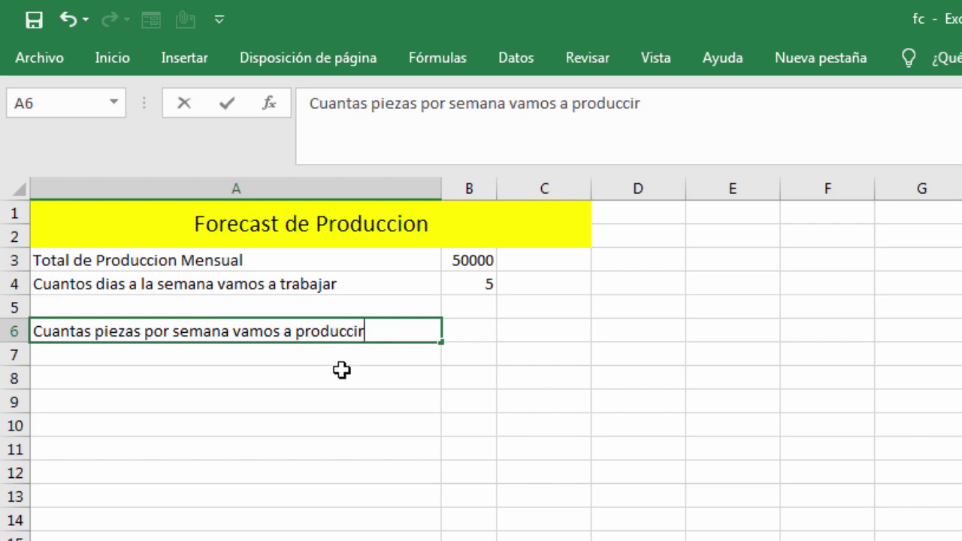
{"action": "left_click", "coordinate": [341, 371]}
Enter =B3/B4 in B6 to get 10000 weekly pieces
{"action": "left_click", "coordinate": [467, 323]}
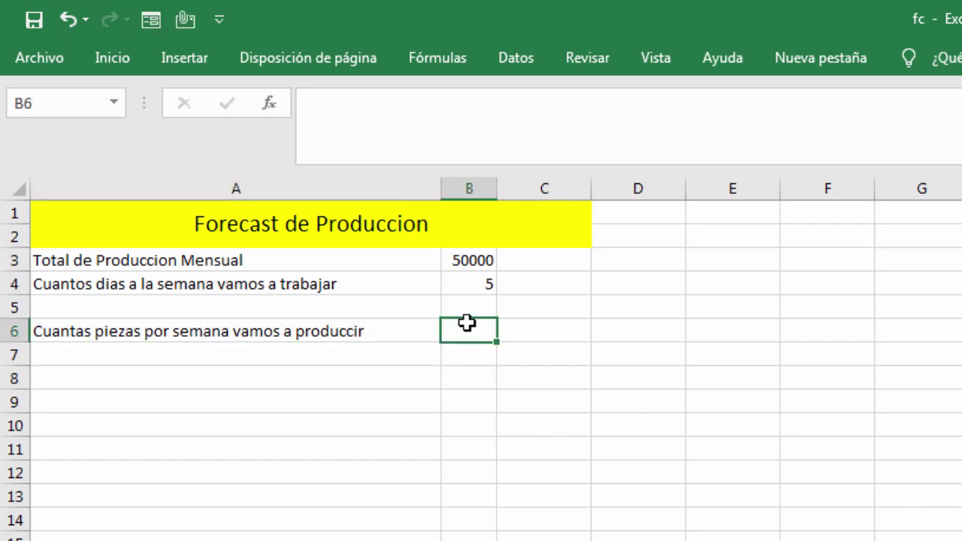
{"action": "type", "text": "="}
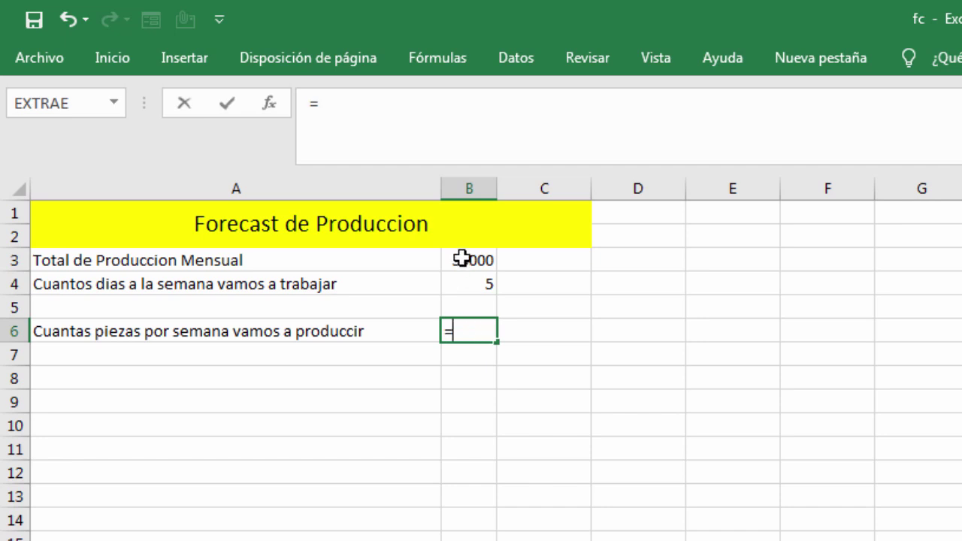
{"action": "left_click", "coordinate": [460, 257]}
{"action": "type", "text": "/"}
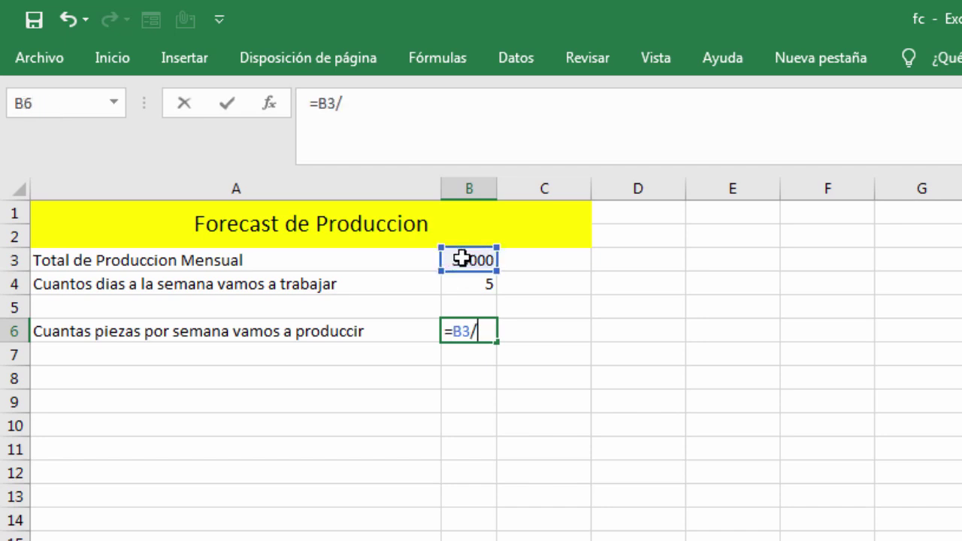
{"action": "left_click", "coordinate": [465, 287]}
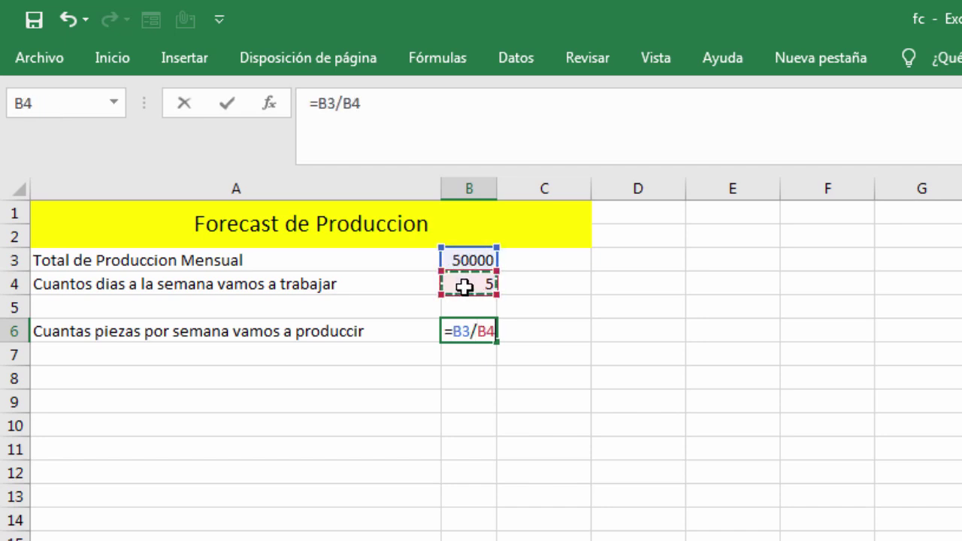
{"action": "key", "text": "Return"}
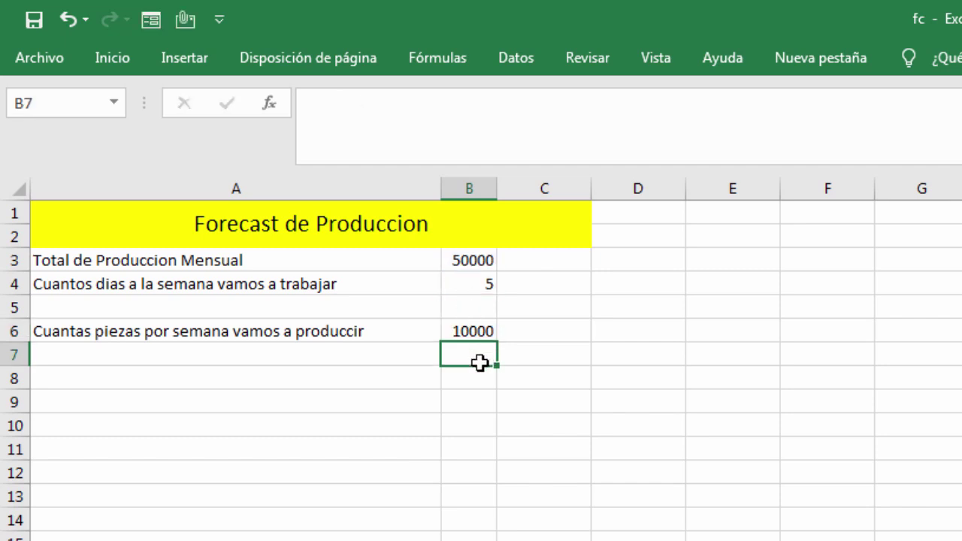
Label A7 'Cuantas maquinas Tenemos' and enter 2 machines in B7
{"action": "left_click", "coordinate": [462, 328]}
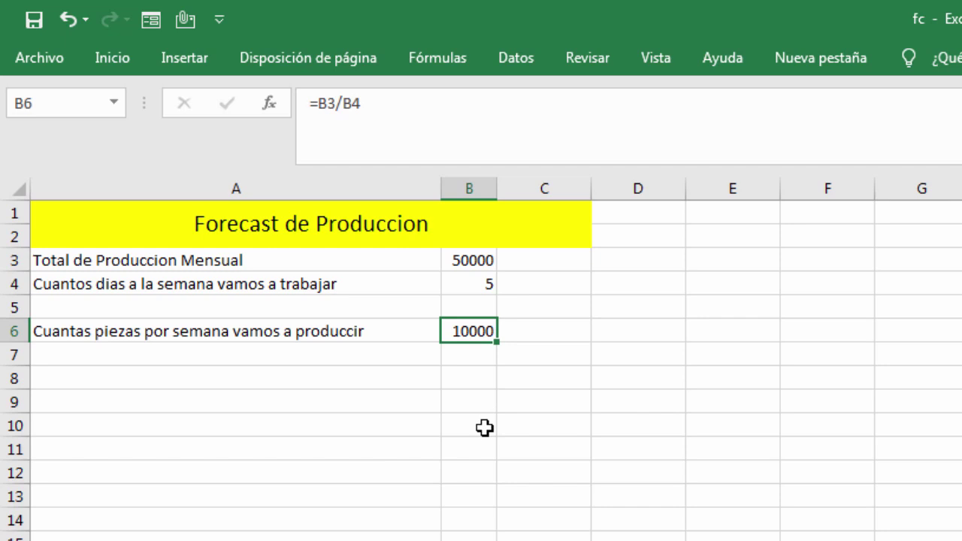
{"action": "left_click", "coordinate": [295, 354]}
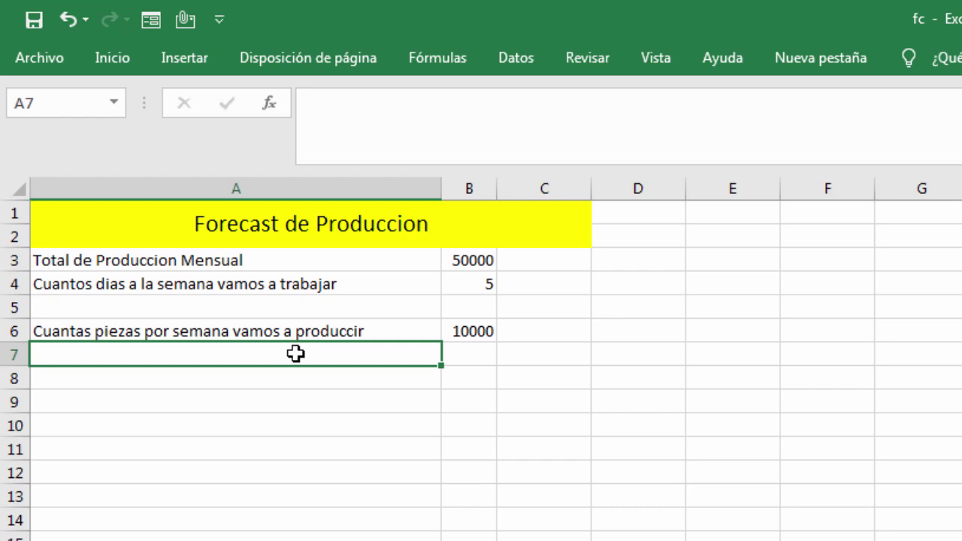
{"action": "type", "text": "Cua"}
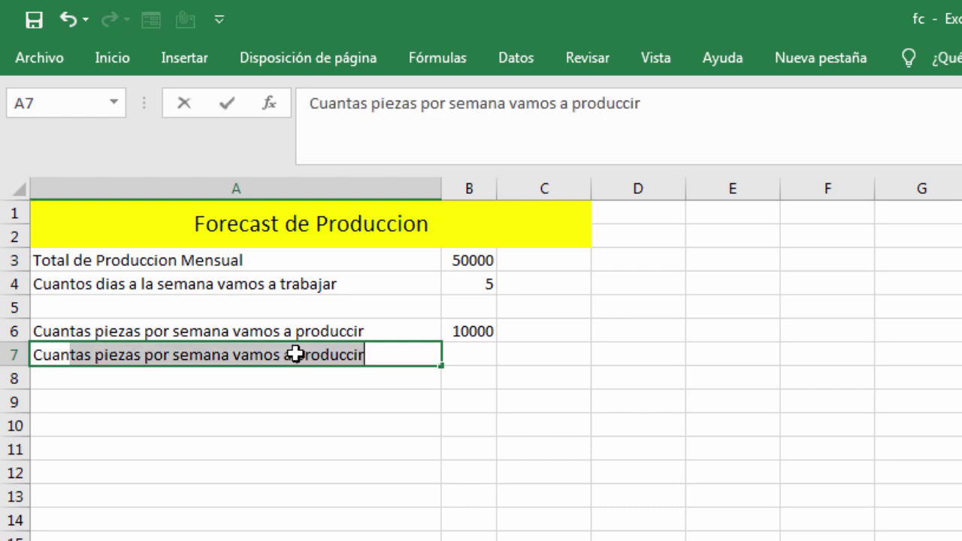
{"action": "type", "text": "ntas maquin a"}
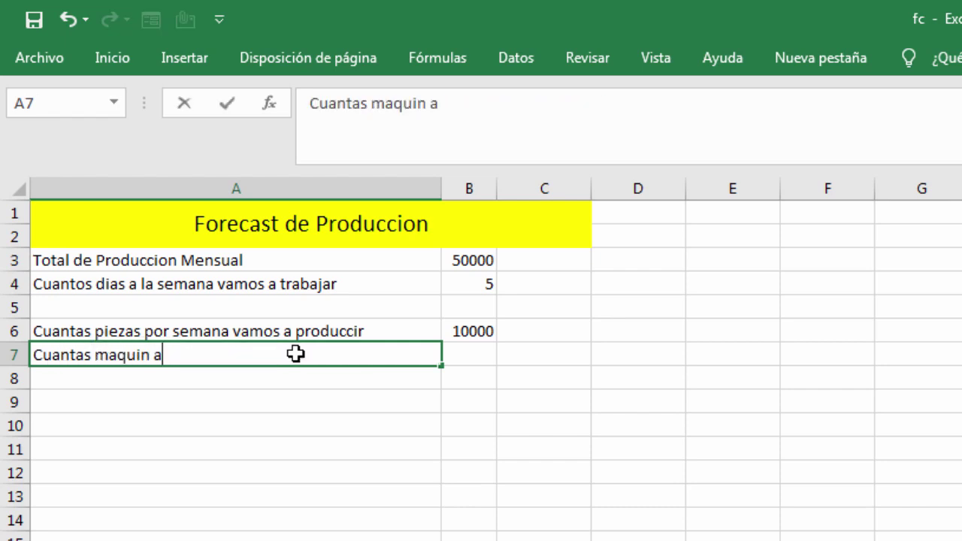
{"action": "key", "text": "BackSpace"}
{"action": "key", "text": "BackSpace"}
{"action": "type", "text": "as Te"}
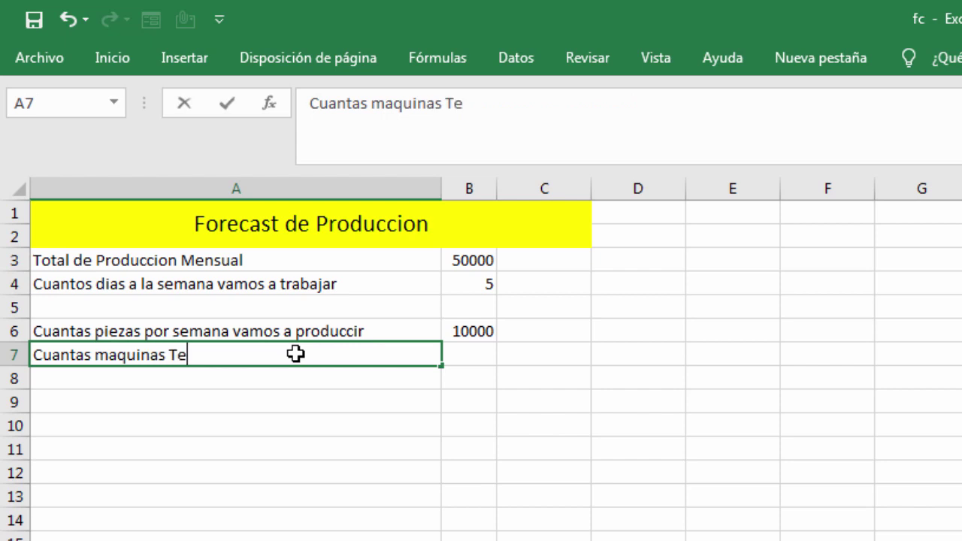
{"action": "type", "text": "nesmo"}
{"action": "key", "text": "BackSpace"}
{"action": "key", "text": "BackSpace"}
{"action": "key", "text": "BackSpace"}
{"action": "key", "text": "BackSpace"}
{"action": "type", "text": "emo"}
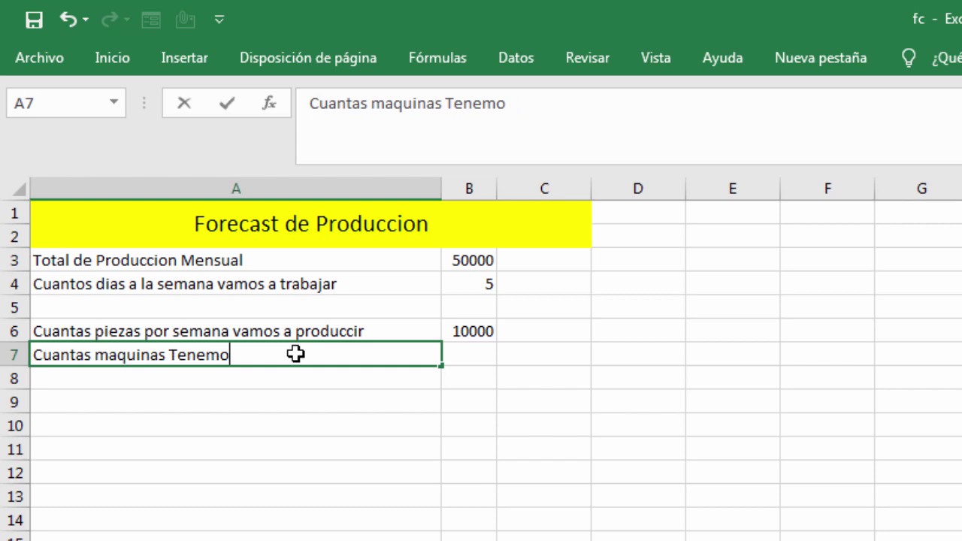
{"action": "type", "text": "s"}
{"action": "left_click", "coordinate": [488, 345]}
{"action": "type", "text": "2"}
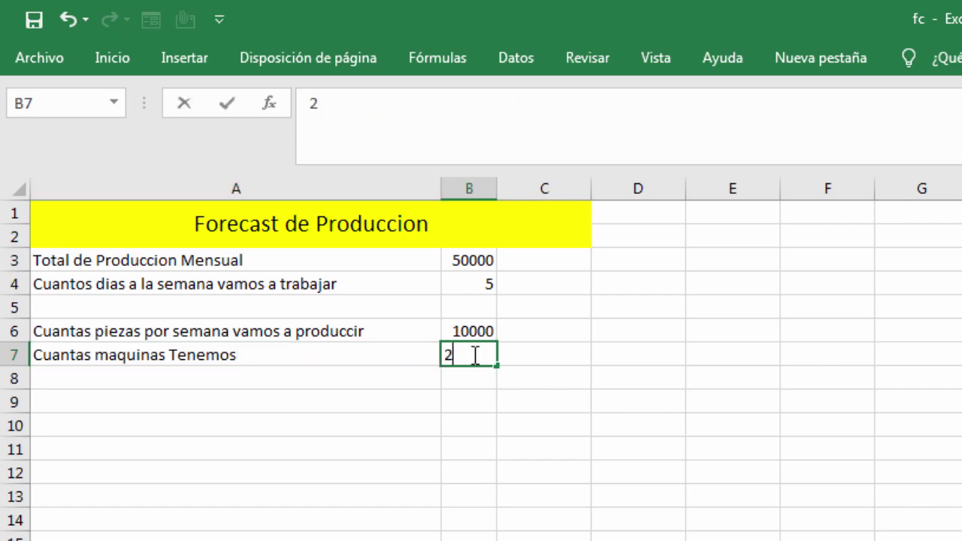
{"action": "left_click", "coordinate": [413, 378]}
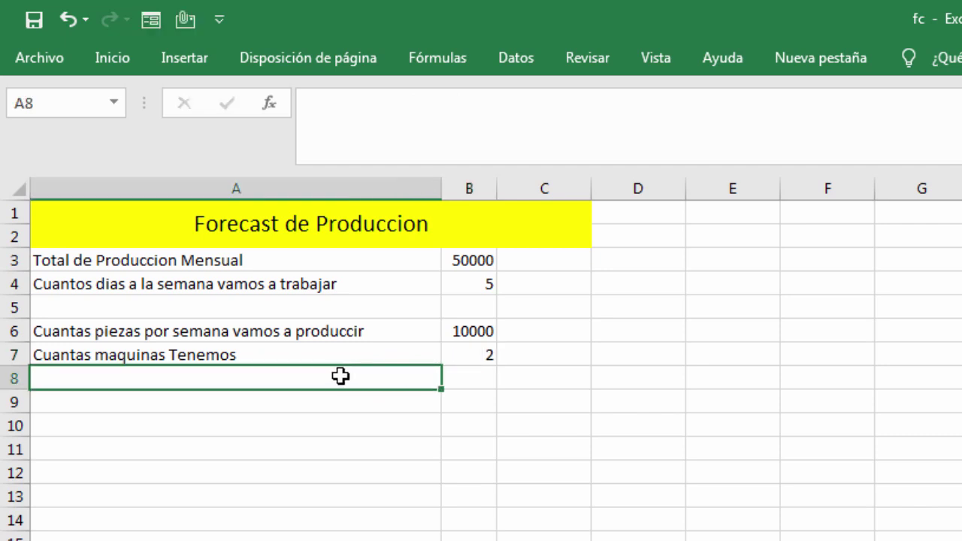
Label A8 'Cual es la capacidad de la maquina Diaria' and enter 1000 in B8
{"action": "type", "text": "Cual es"}
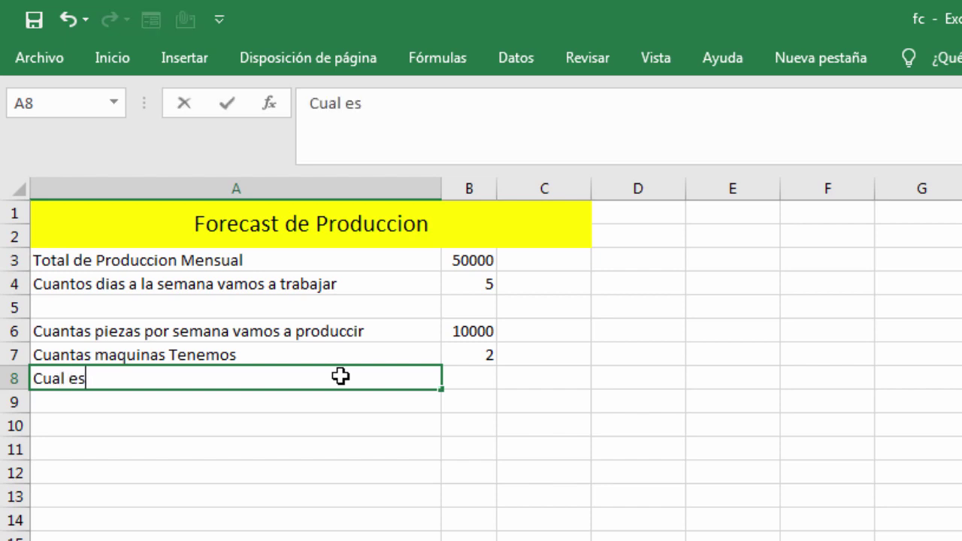
{"action": "type", "text": " la capac"}
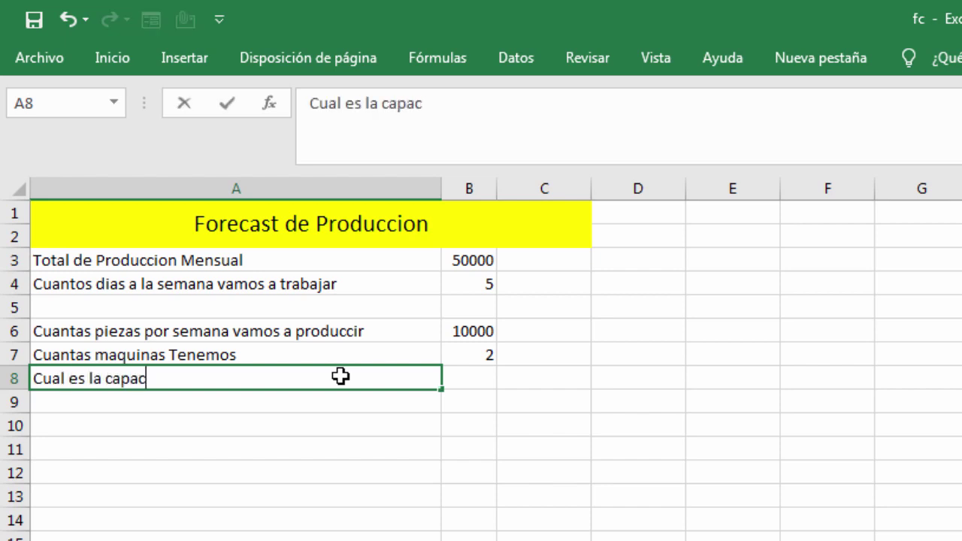
{"action": "type", "text": "idad de la ma"}
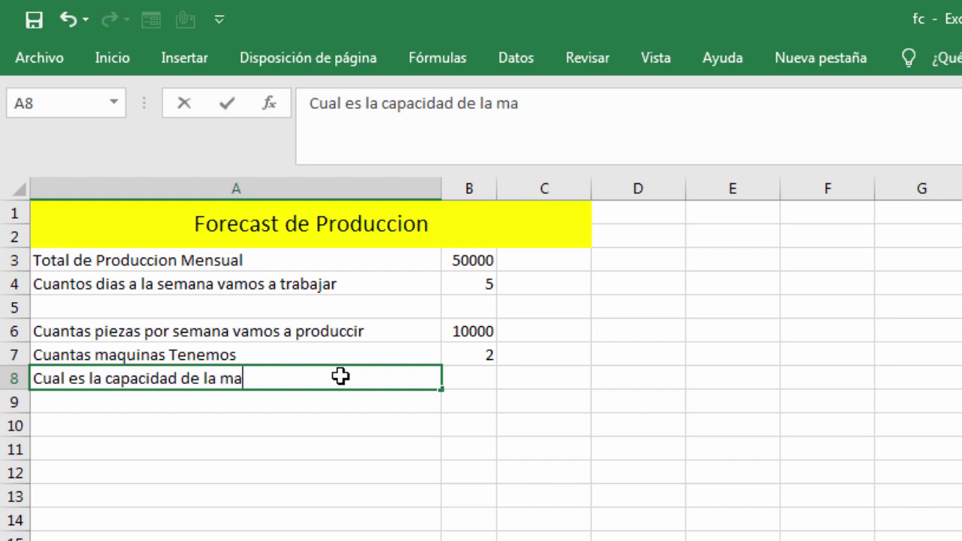
{"action": "type", "text": "quina Di"}
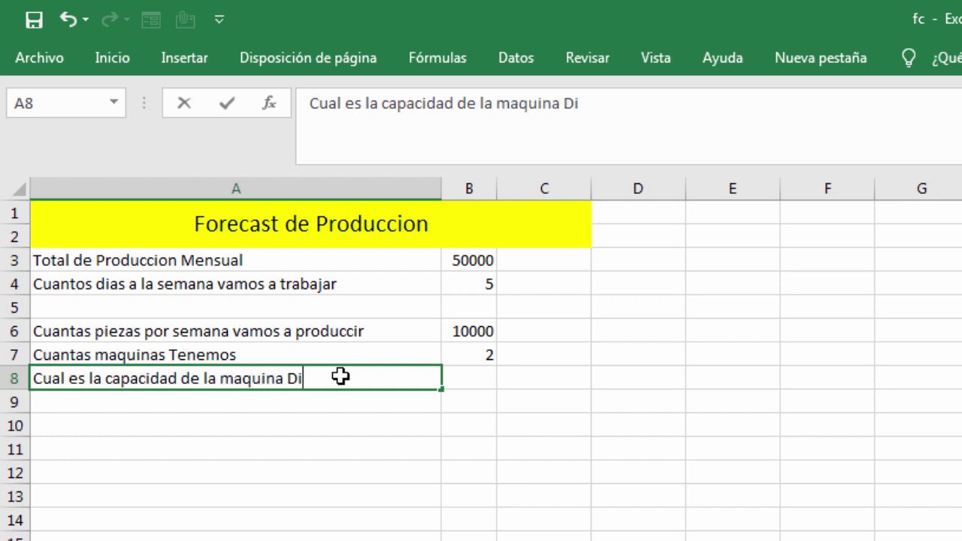
{"action": "type", "text": "aria"}
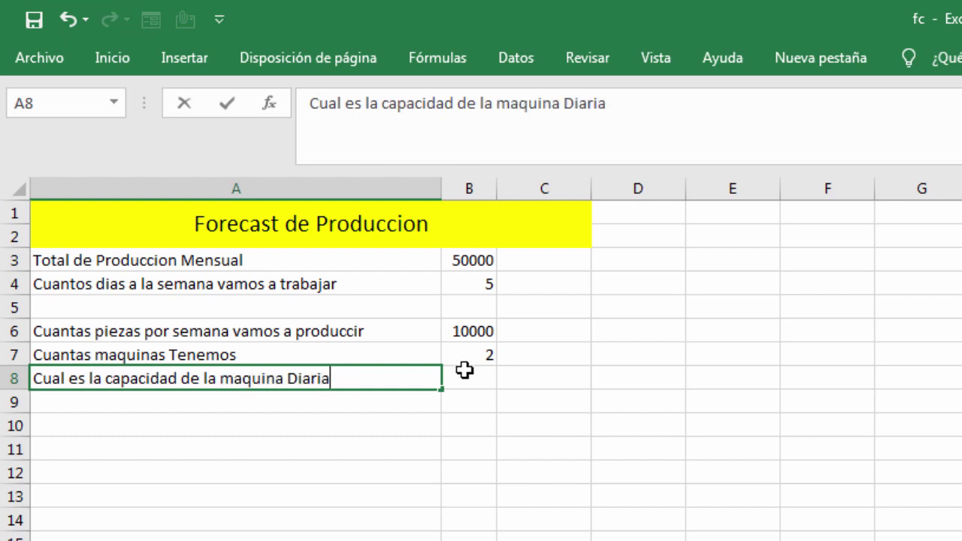
{"action": "left_click", "coordinate": [465, 370]}
{"action": "type", "text": "100"}
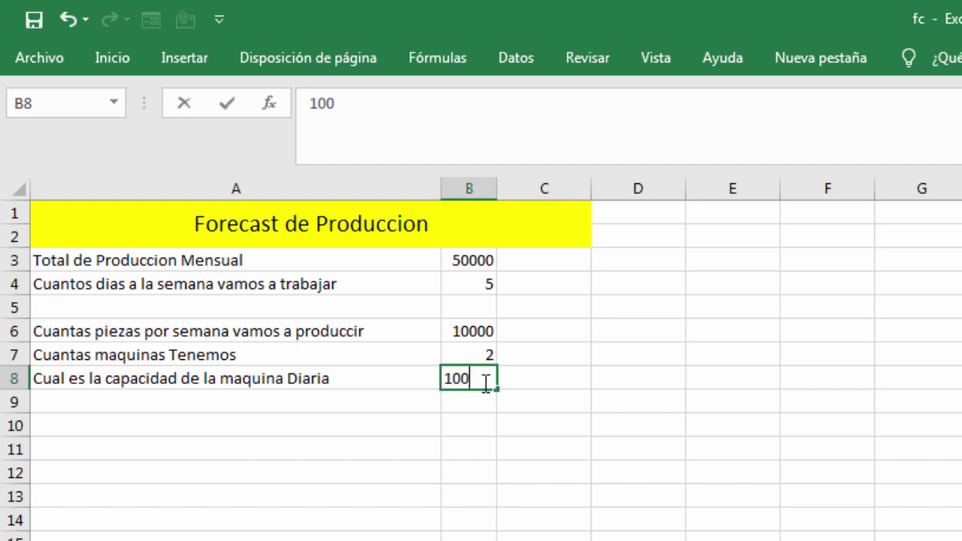
{"action": "type", "text": "0"}
{"action": "left_click", "coordinate": [473, 401]}
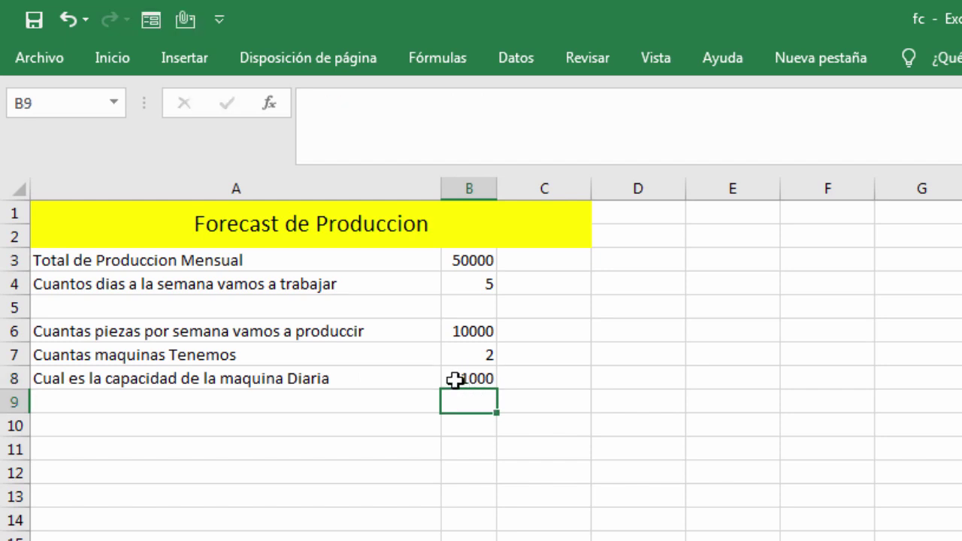
{"action": "left_click", "coordinate": [456, 380]}
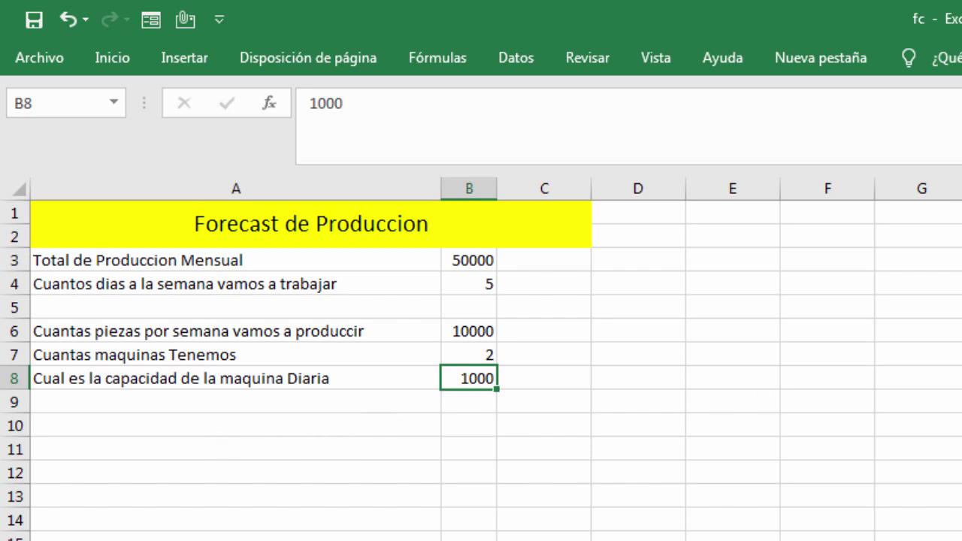
{"action": "left_click", "coordinate": [320, 425]}
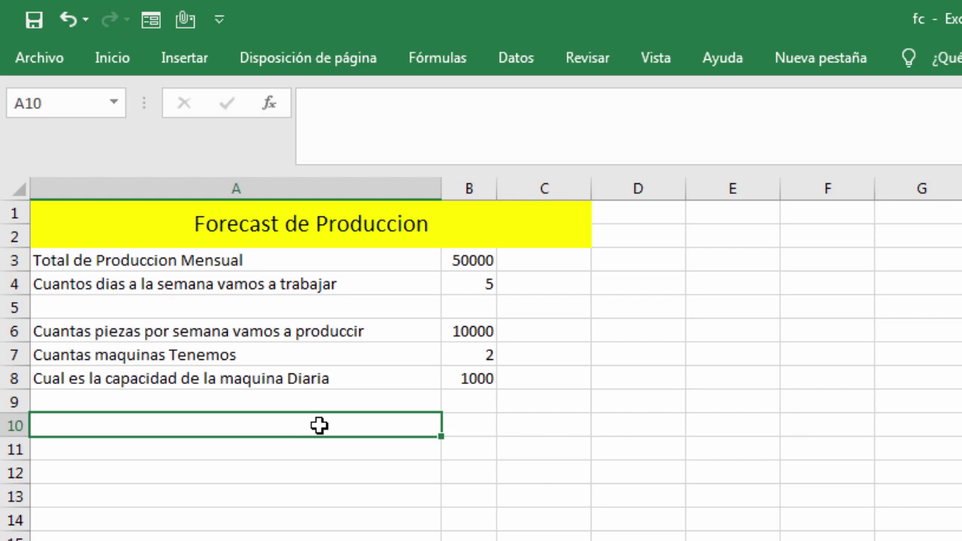
Type the A10 label 'Cuantas piezas diarias vamos a producir'
{"action": "type", "text": "Cuant"}
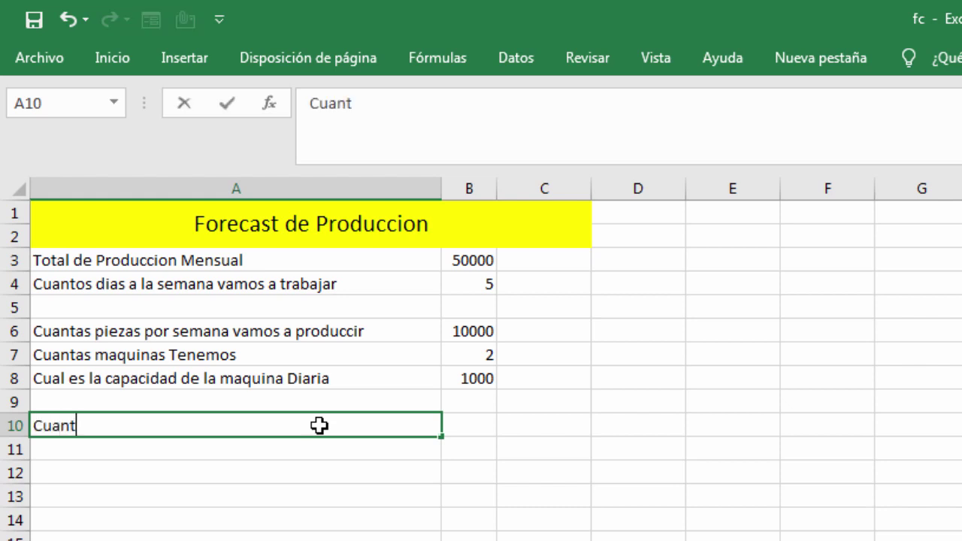
{"action": "type", "text": "as pioe"}
{"action": "key", "text": "BackSpace"}
{"action": "key", "text": "BackSpace"}
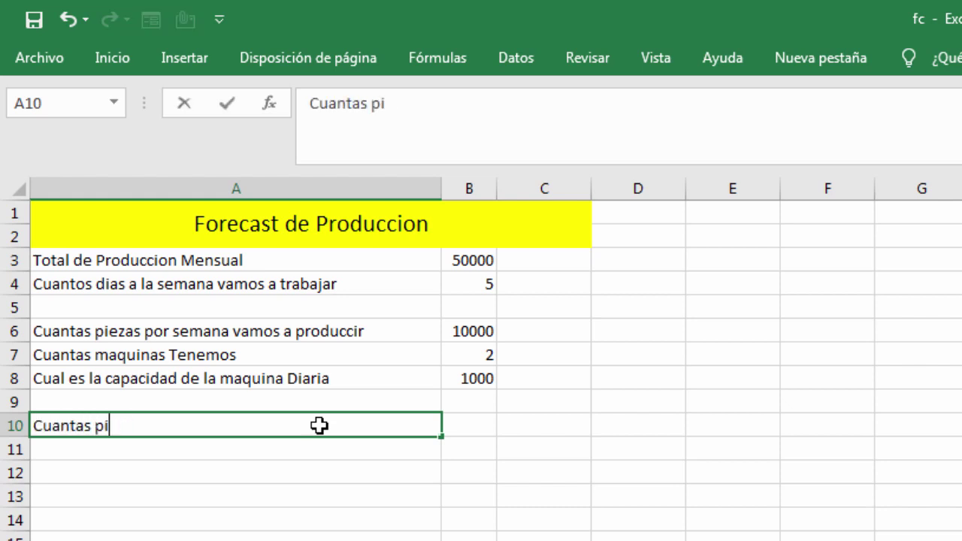
{"action": "type", "text": "ezas dia"}
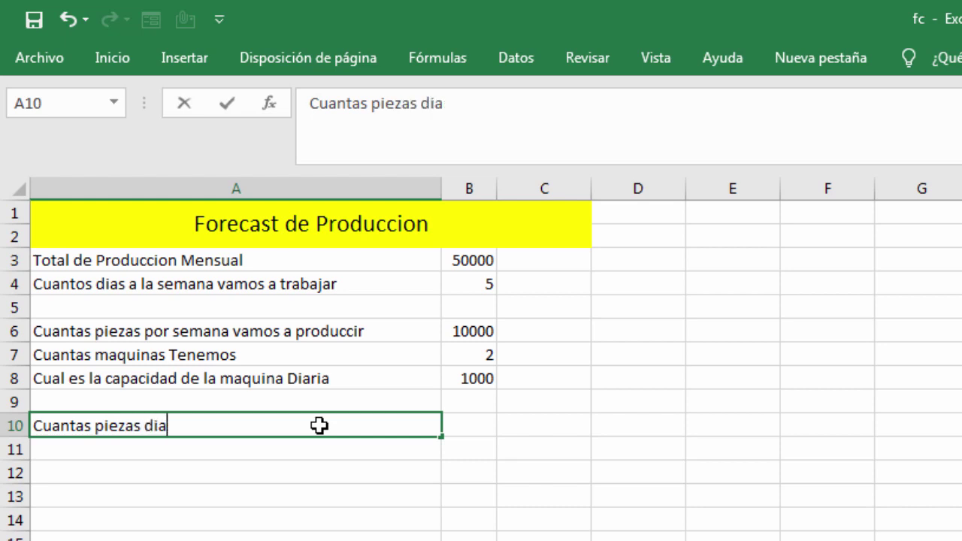
{"action": "type", "text": "ri"}
{"action": "key", "text": "BackSpace"}
{"action": "key", "text": "BackSpace"}
{"action": "key", "text": "BackSpace"}
{"action": "key", "text": "BackSpace"}
{"action": "type", "text": "diari"}
{"action": "type", "text": "asa"}
{"action": "key", "text": "BackSpace"}
{"action": "type", "text": "v"}
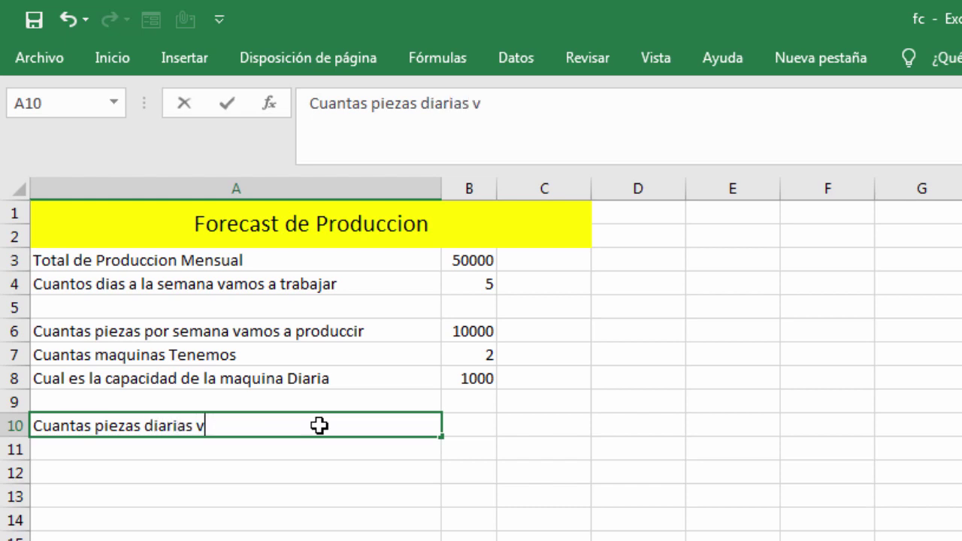
{"action": "type", "text": "amos a producci"}
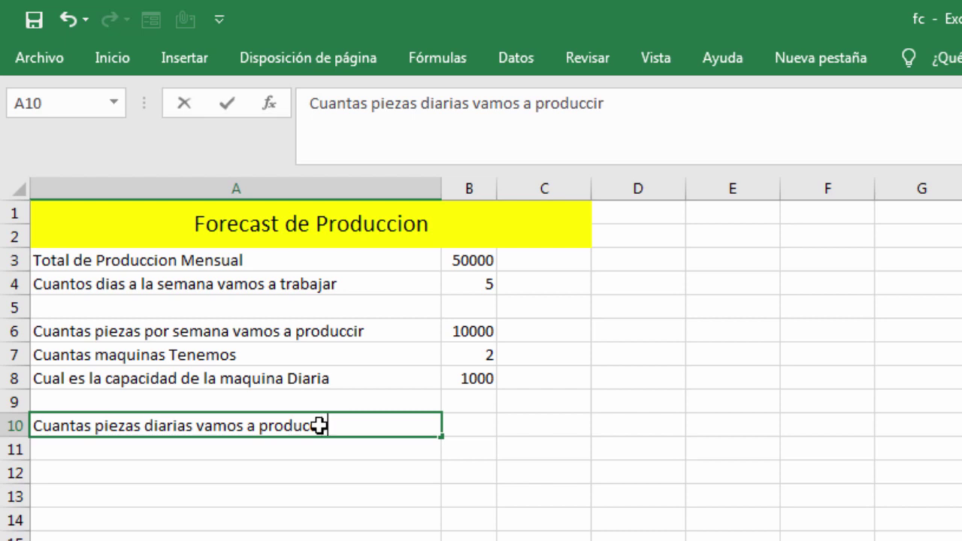
{"action": "left_click", "coordinate": [489, 426]}
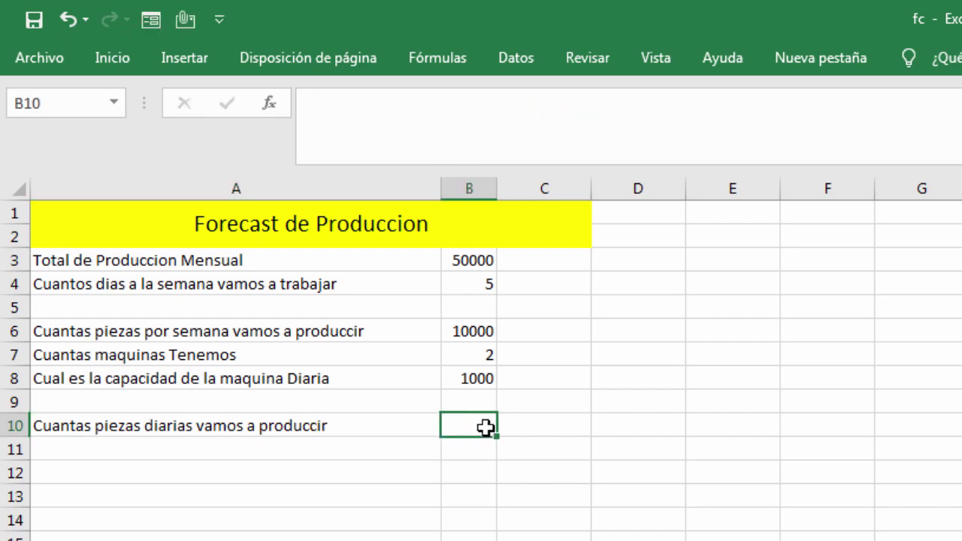
Enter =B8*B7 in B10 so it shows 2000 daily pieces
{"action": "type", "text": "="}
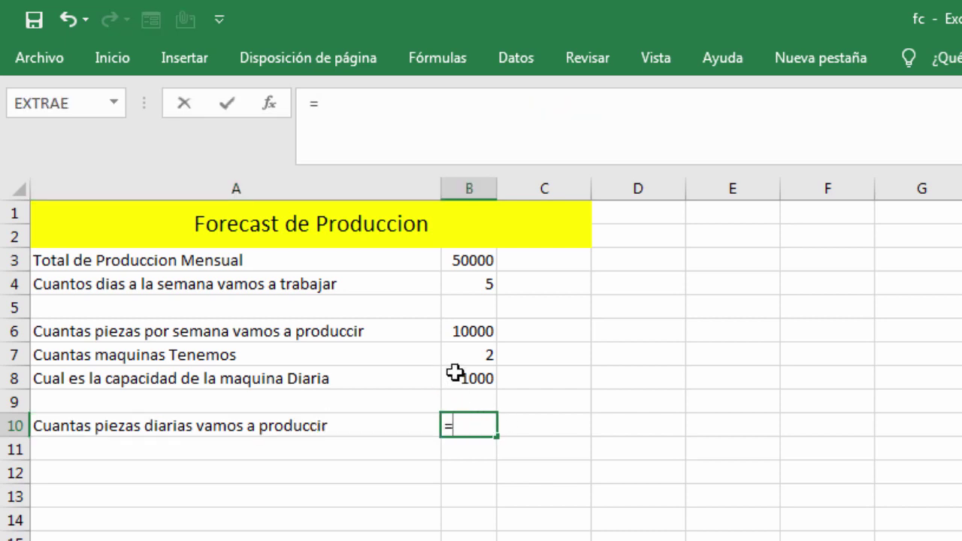
{"action": "left_click", "coordinate": [456, 372]}
{"action": "type", "text": "*"}
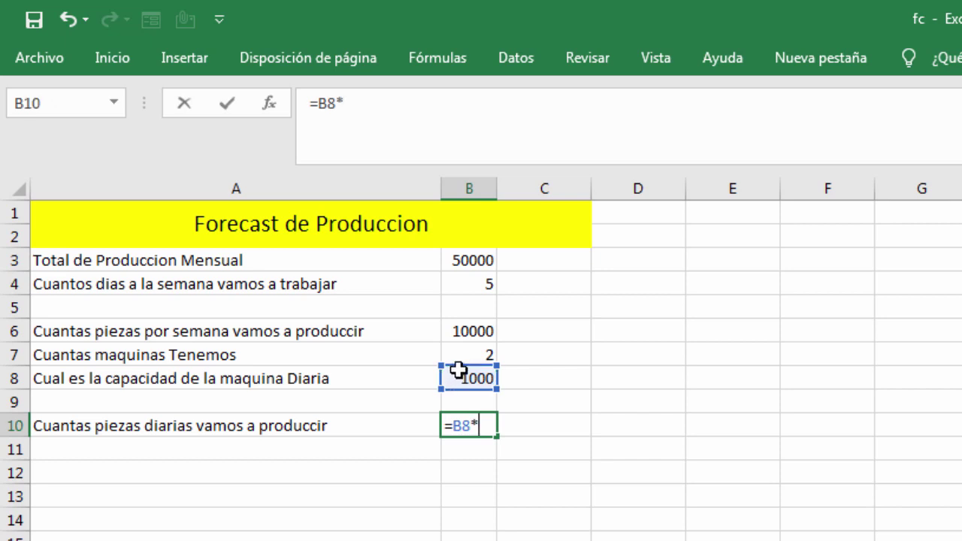
{"action": "left_click", "coordinate": [467, 355]}
{"action": "key", "text": "Return"}
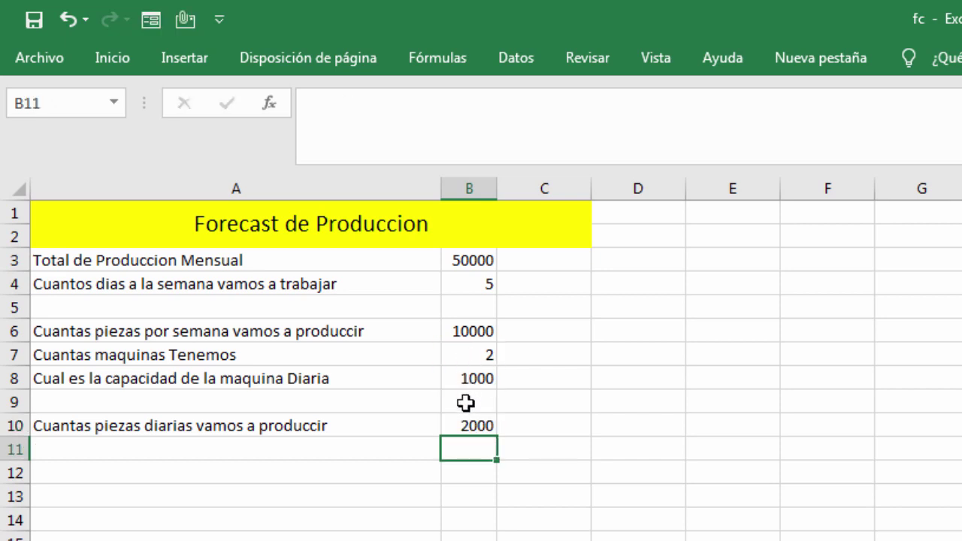
{"action": "left_click", "coordinate": [466, 425]}
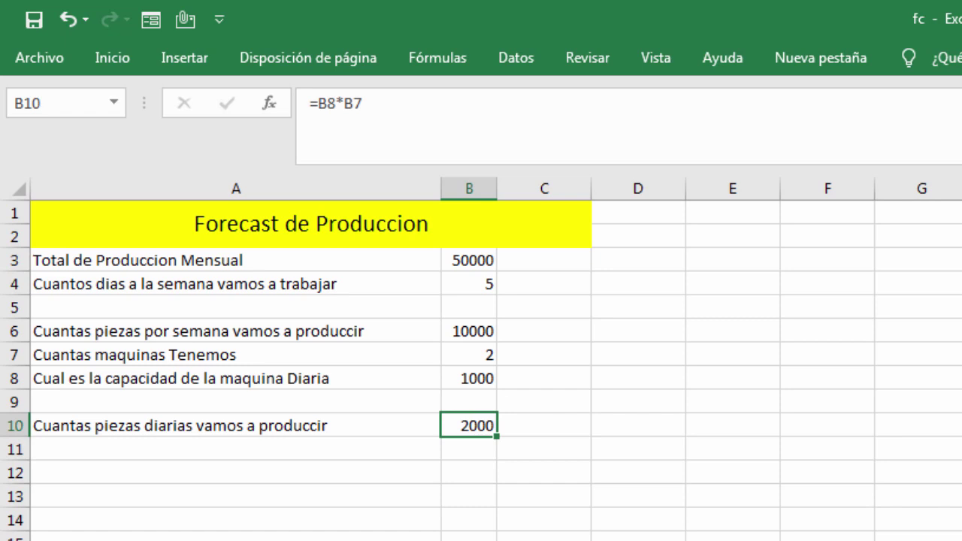
{"action": "key", "text": "F2"}
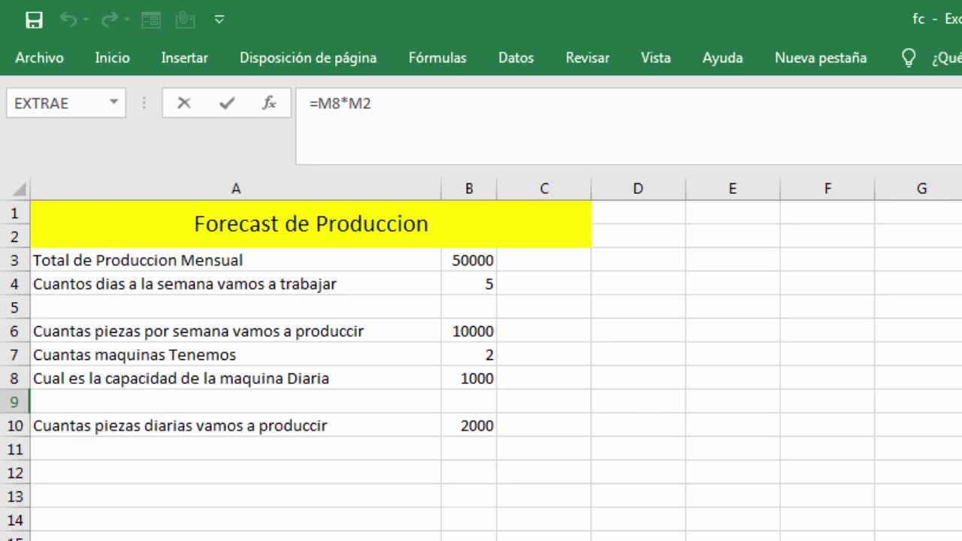
{"action": "key", "text": "Return"}
Type the A11 label 'Cuantas piezas vamos a producir por semana'
{"action": "left_click", "coordinate": [277, 435]}
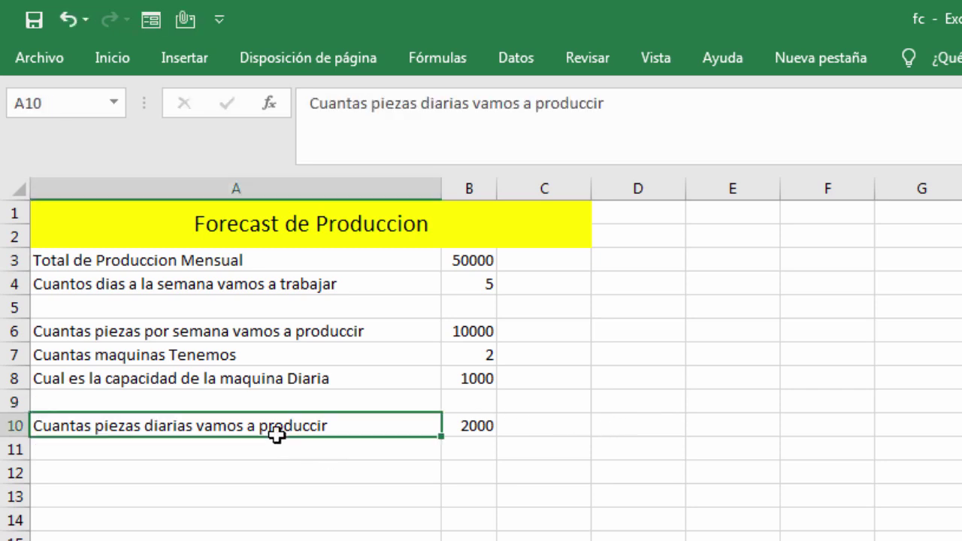
{"action": "left_click", "coordinate": [263, 442]}
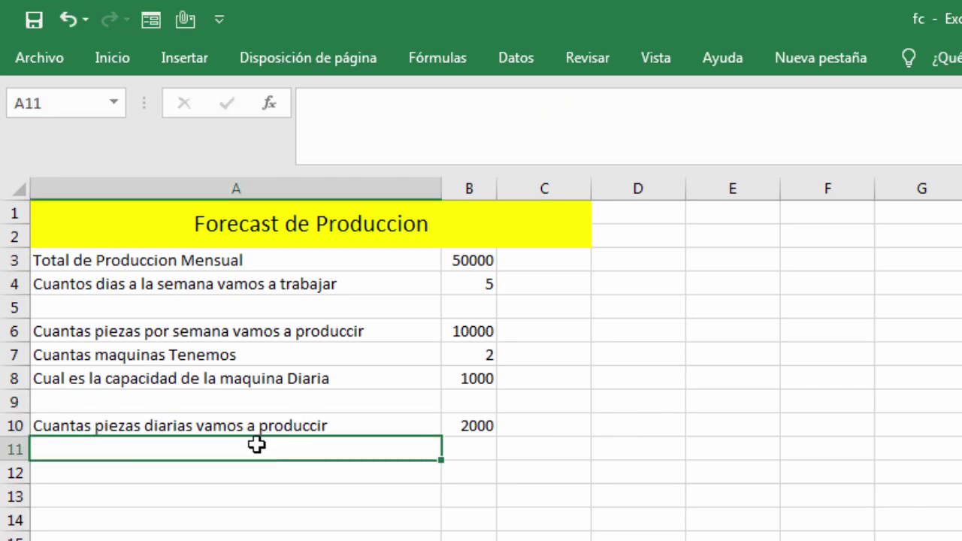
{"action": "type", "text": "Cuantas"}
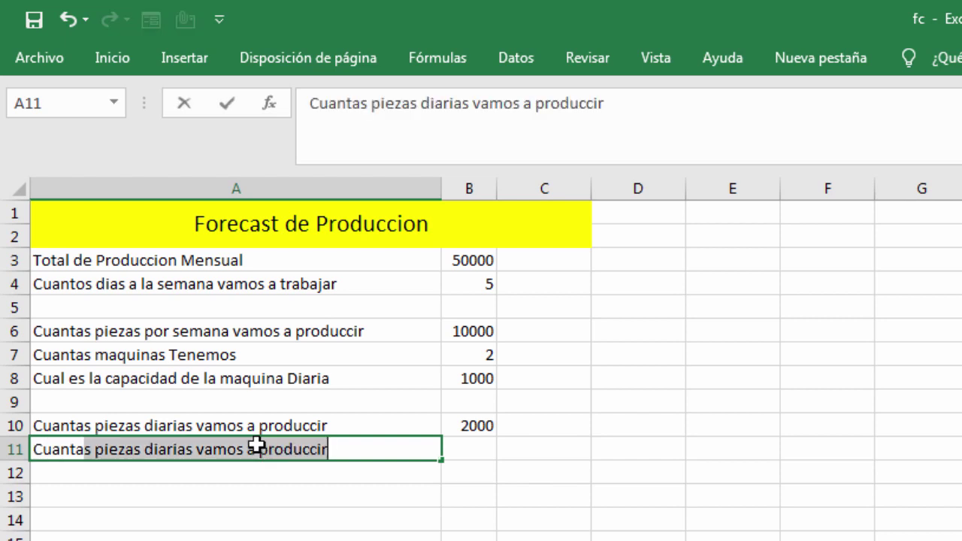
{"action": "type", "text": " piez"}
{"action": "type", "text": "vamo"}
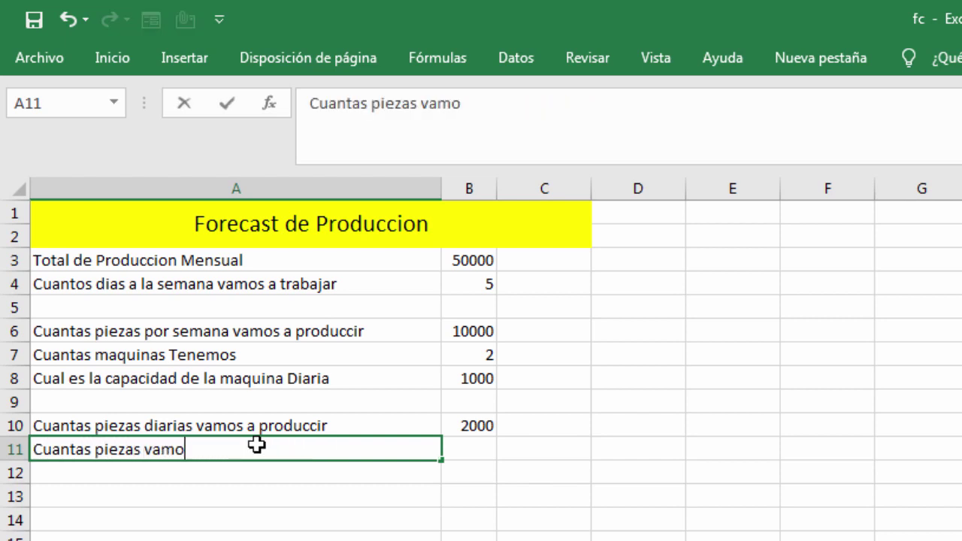
{"action": "type", "text": "s a ptro"}
{"action": "key", "text": "BackSpace"}
{"action": "key", "text": "BackSpace"}
{"action": "key", "text": "BackSpace"}
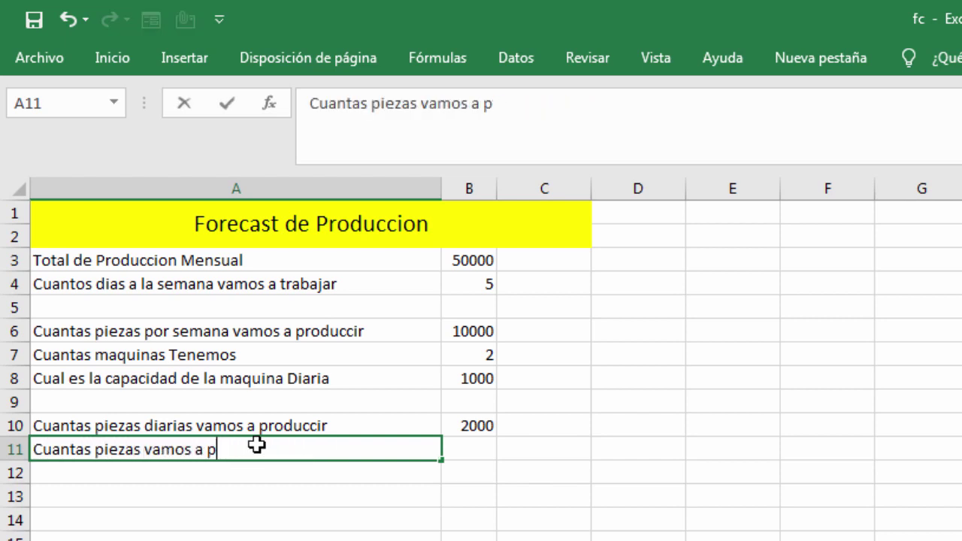
{"action": "type", "text": "roducir por se"}
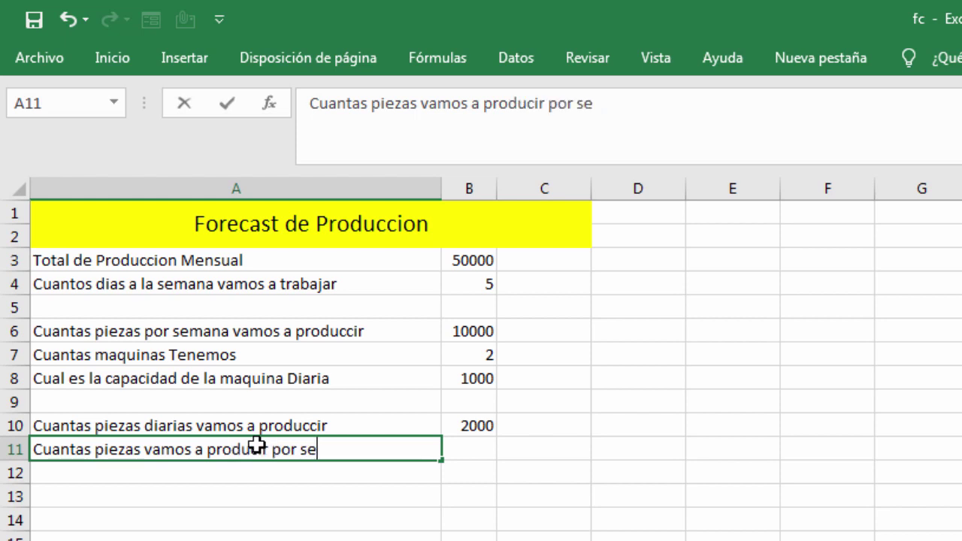
{"action": "type", "text": "mana"}
{"action": "left_click", "coordinate": [468, 455]}
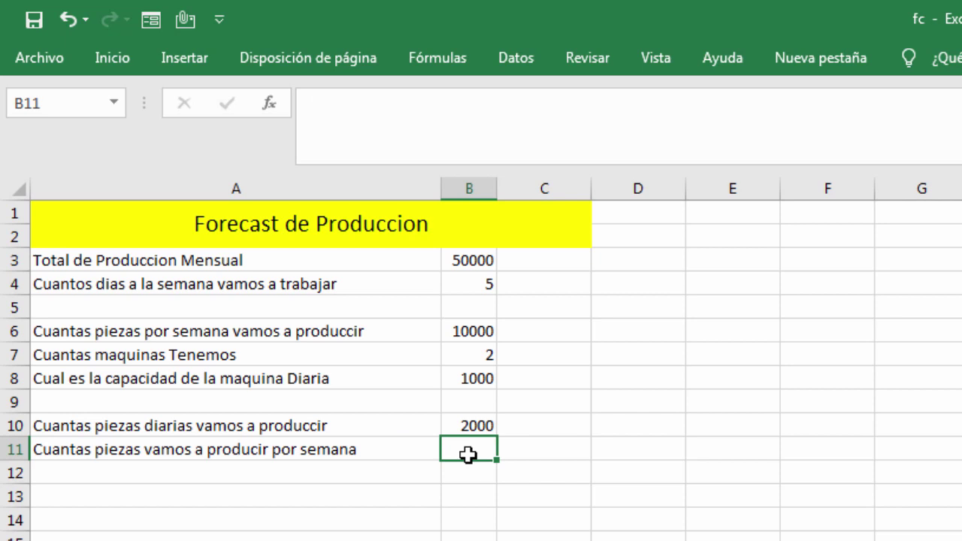
Enter =B10*B4 in B11 so it shows 10000 weekly pieces
{"action": "type", "text": "="}
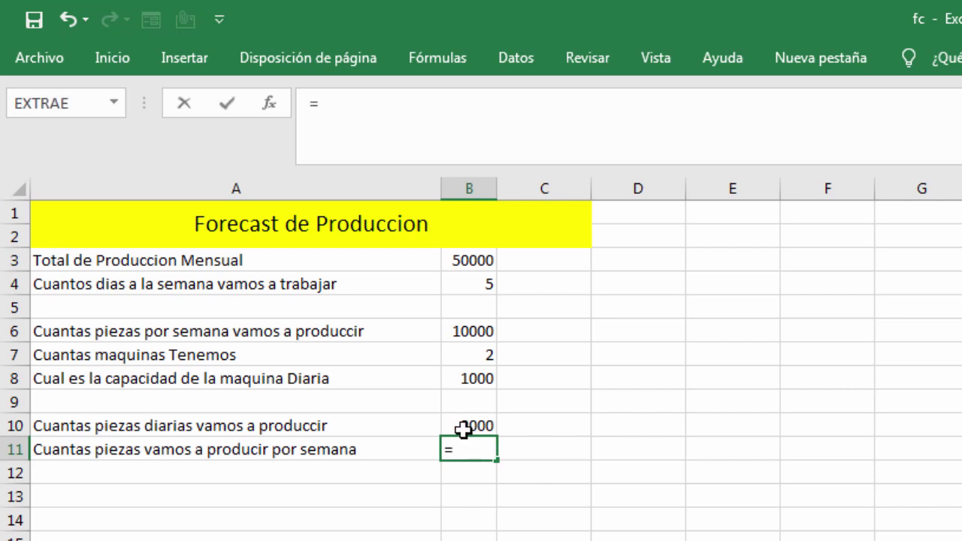
{"action": "left_click", "coordinate": [463, 429]}
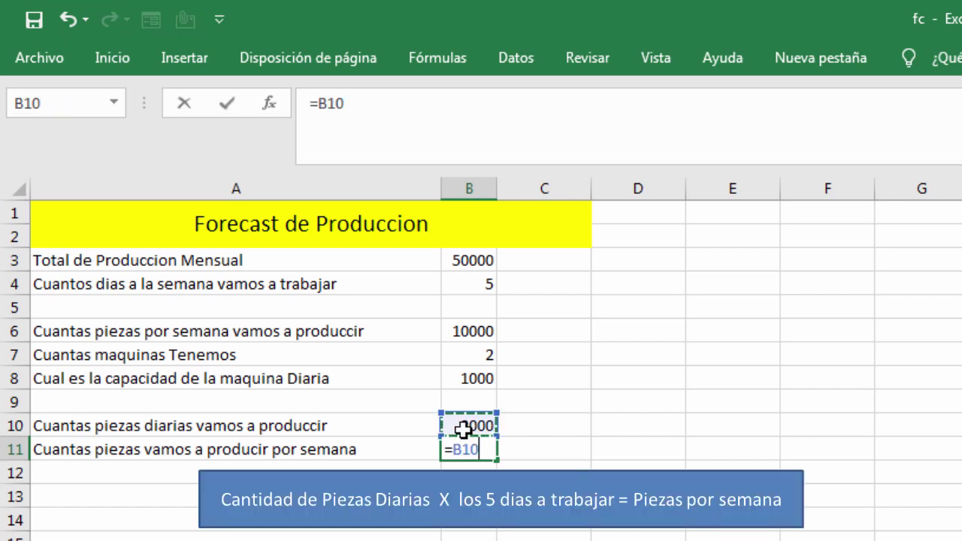
{"action": "type", "text": "*"}
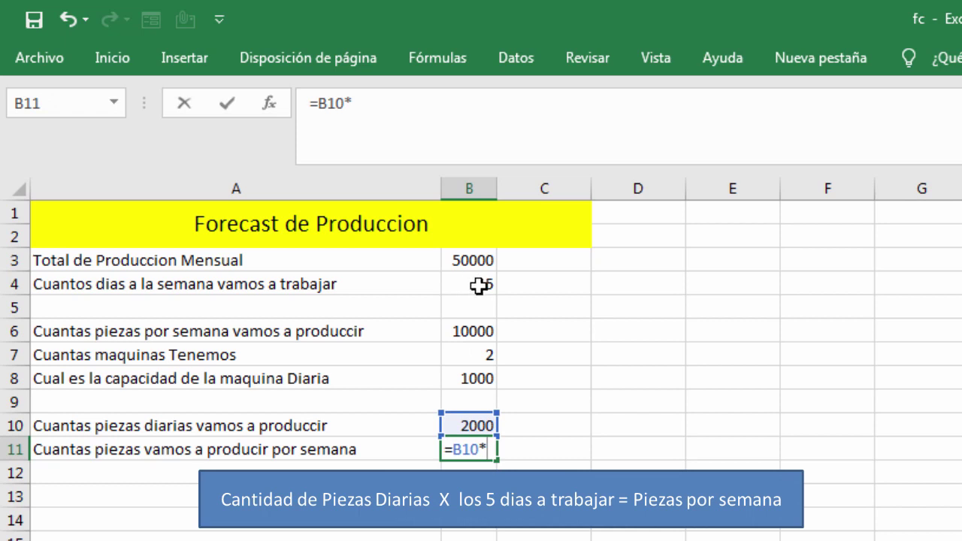
{"action": "left_click", "coordinate": [479, 286]}
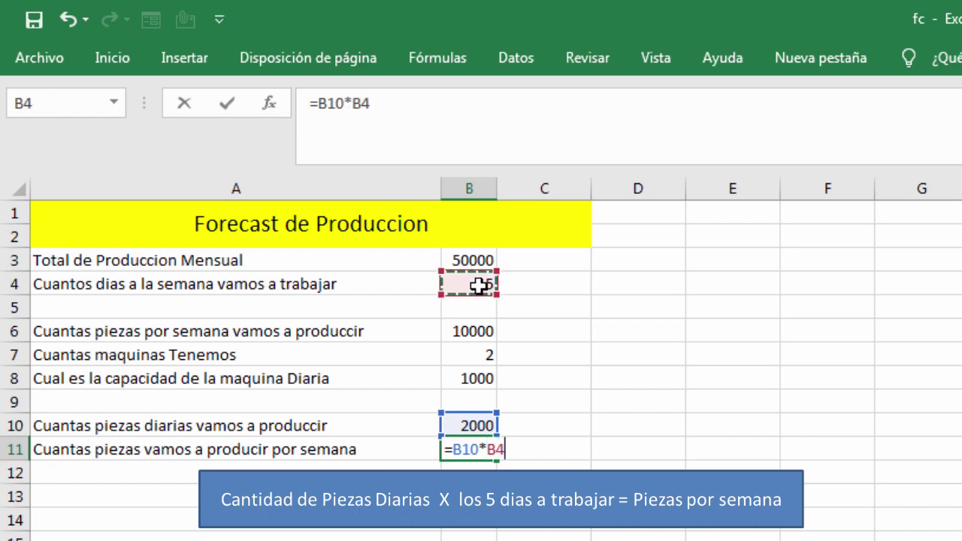
{"action": "key", "text": "Return"}
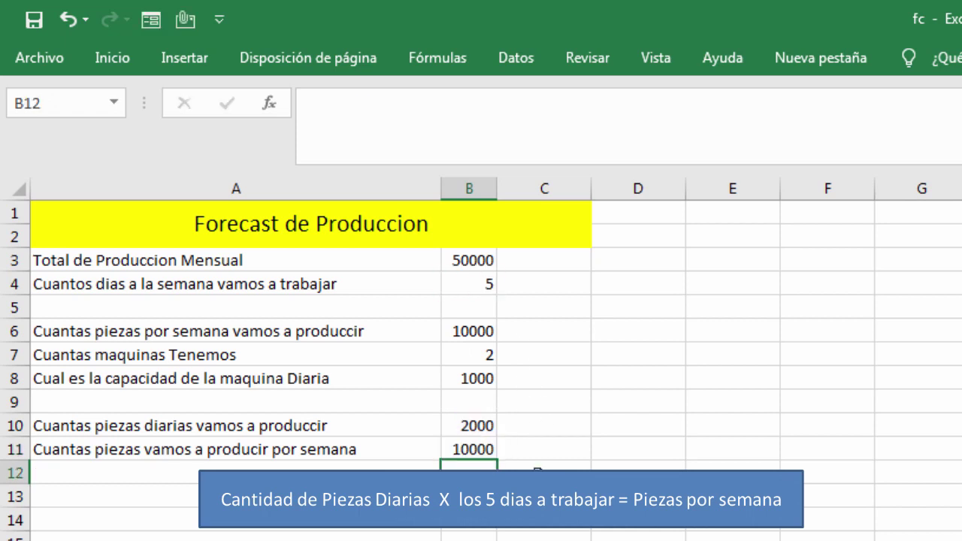
{"action": "left_click", "coordinate": [466, 449]}
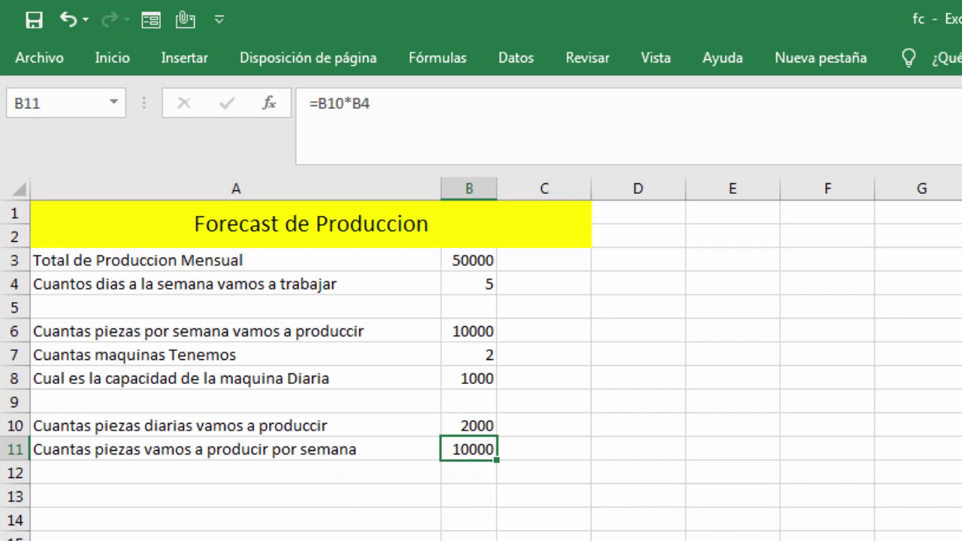
{"action": "left_click", "coordinate": [227, 500]}
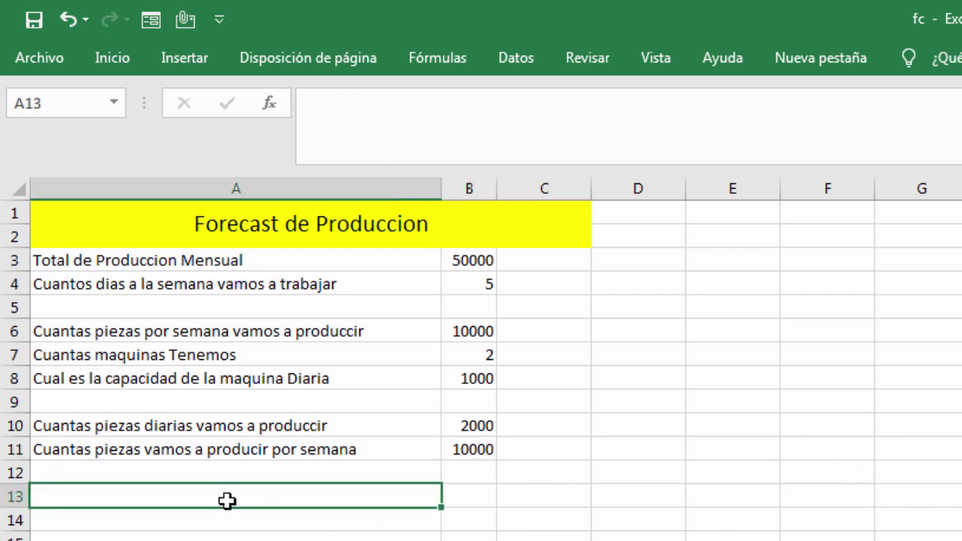
Type 'Cuantas piezas van a restar por produccir' into A13
{"action": "type", "text": "Cuantas piez"}
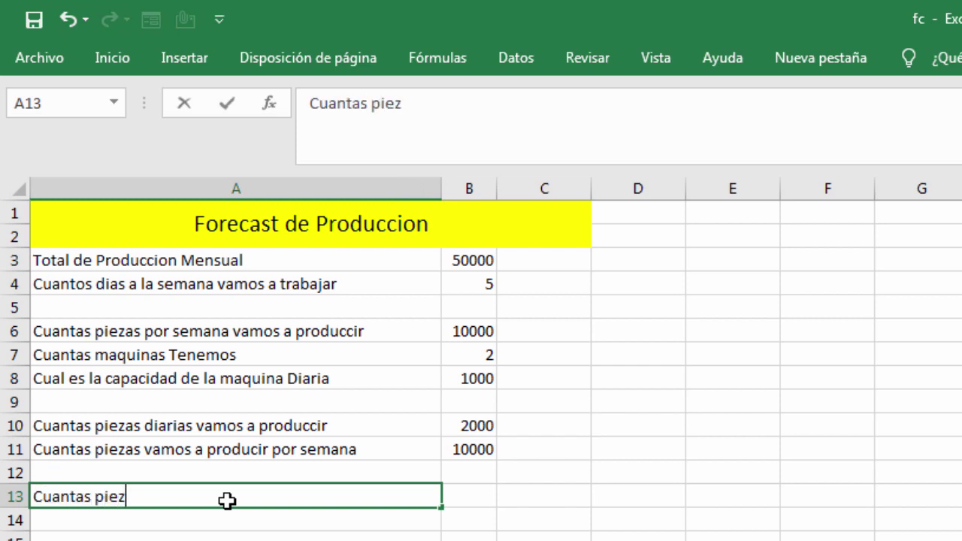
{"action": "type", "text": "as van"}
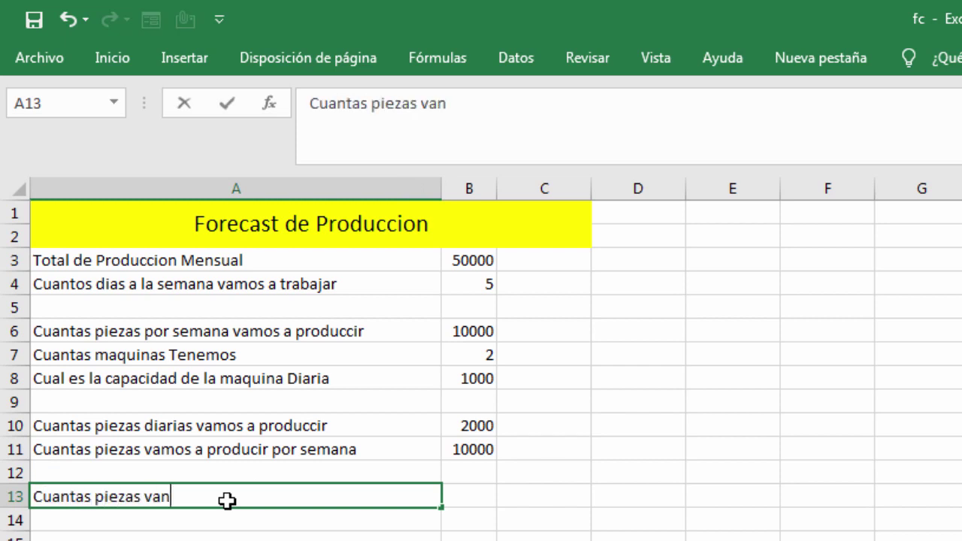
{"action": "type", "text": " a restar p"}
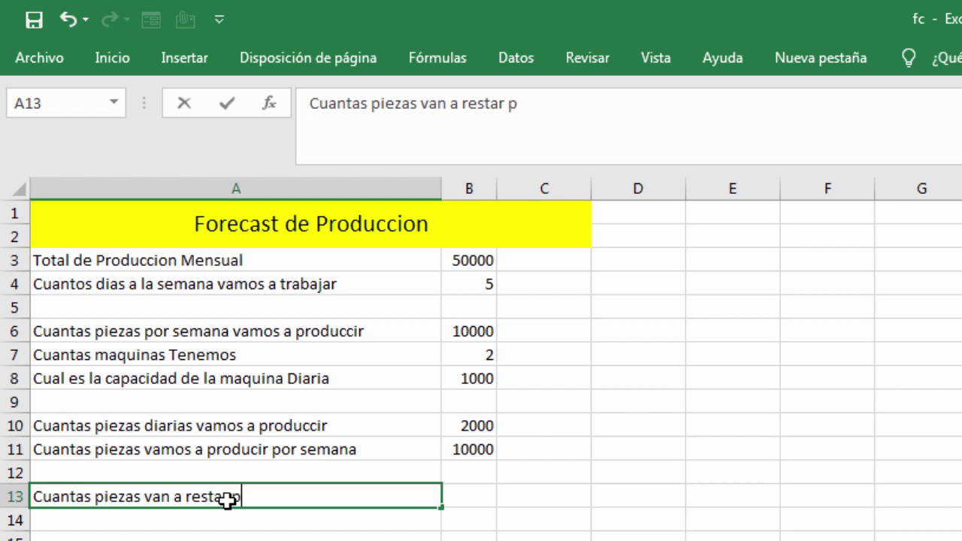
{"action": "type", "text": "or p"}
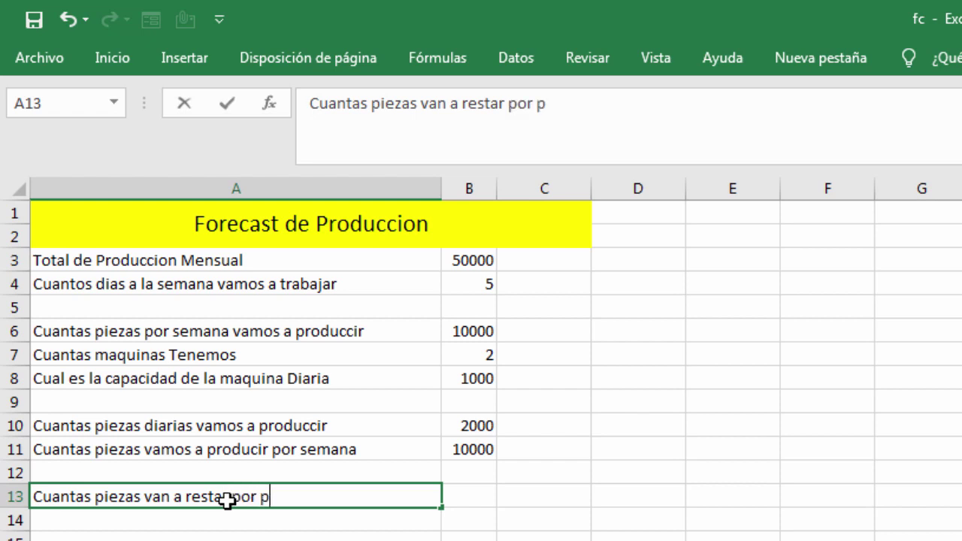
{"action": "type", "text": "roducccir"}
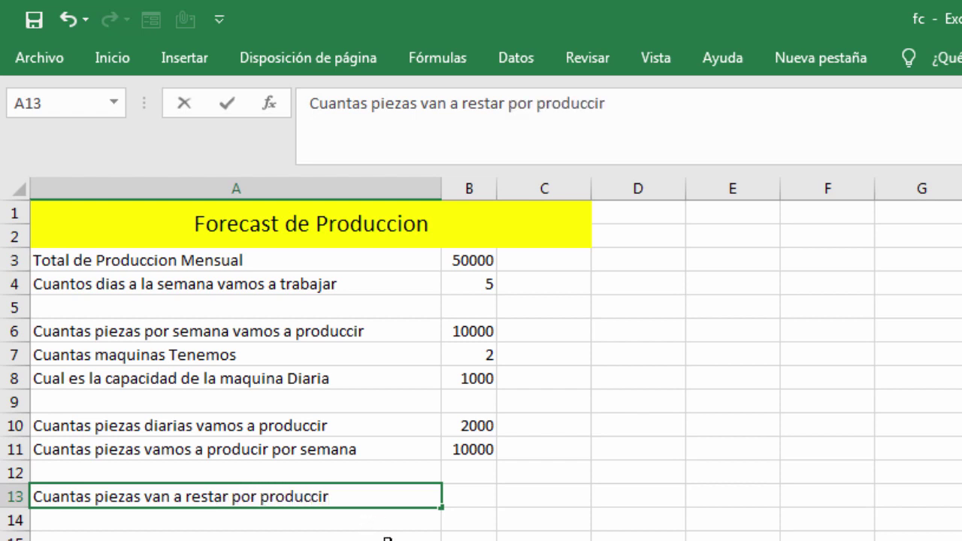
{"action": "left_click", "coordinate": [389, 538]}
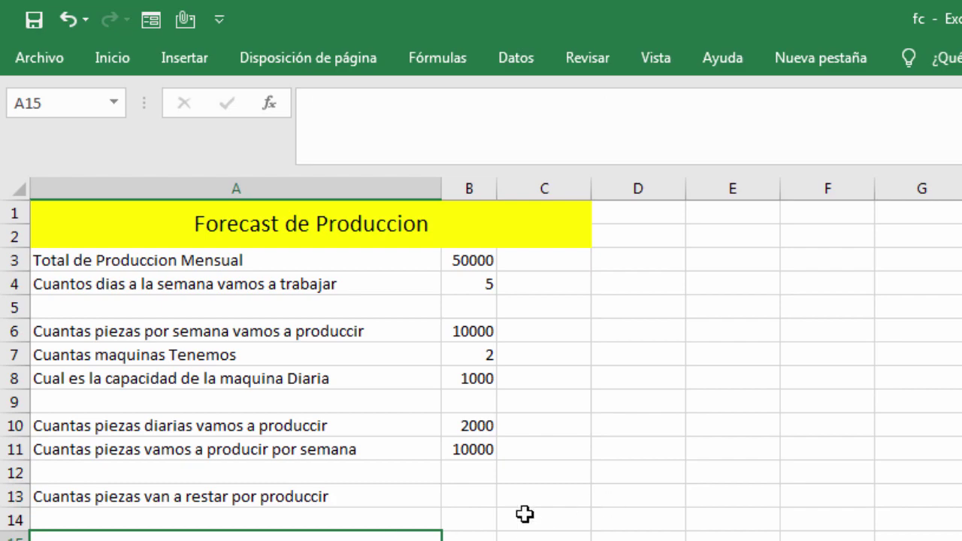
Enter =B3-B11 in B13, showing 40000 pieces left to produce
{"action": "left_click", "coordinate": [474, 500]}
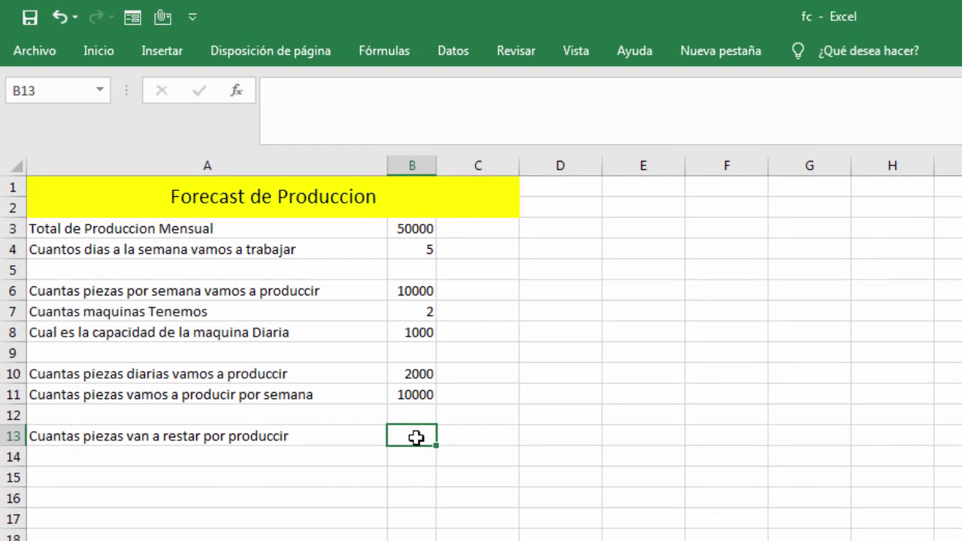
{"action": "type", "text": "="}
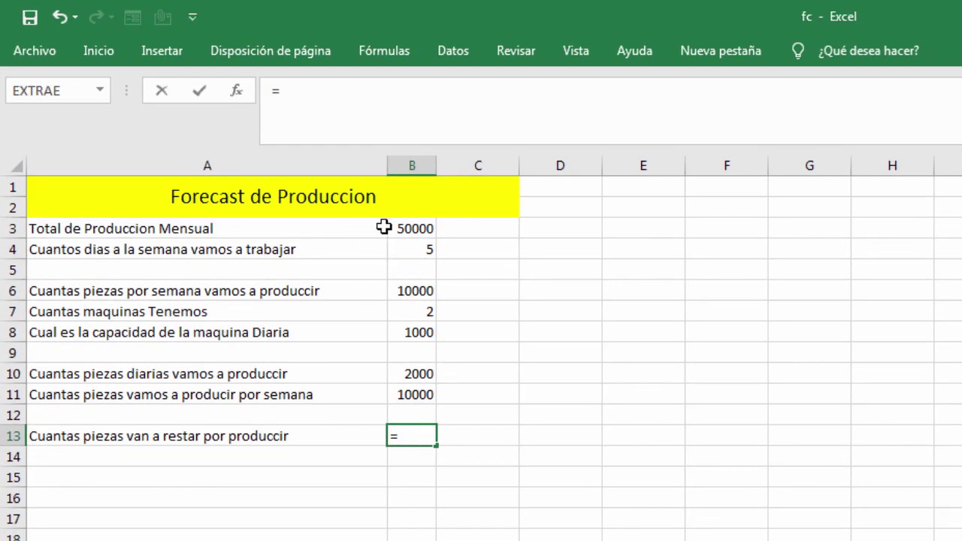
{"action": "left_click", "coordinate": [405, 232]}
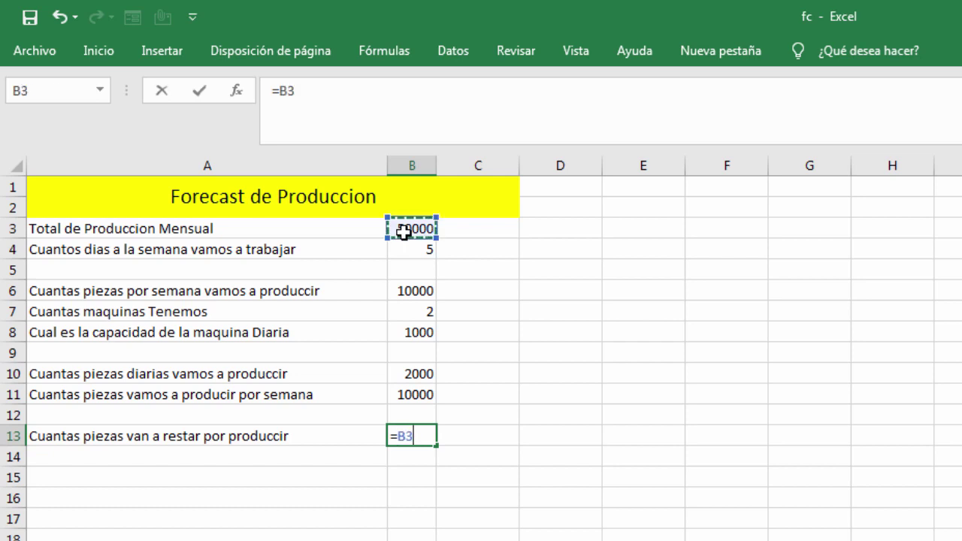
{"action": "type", "text": "-"}
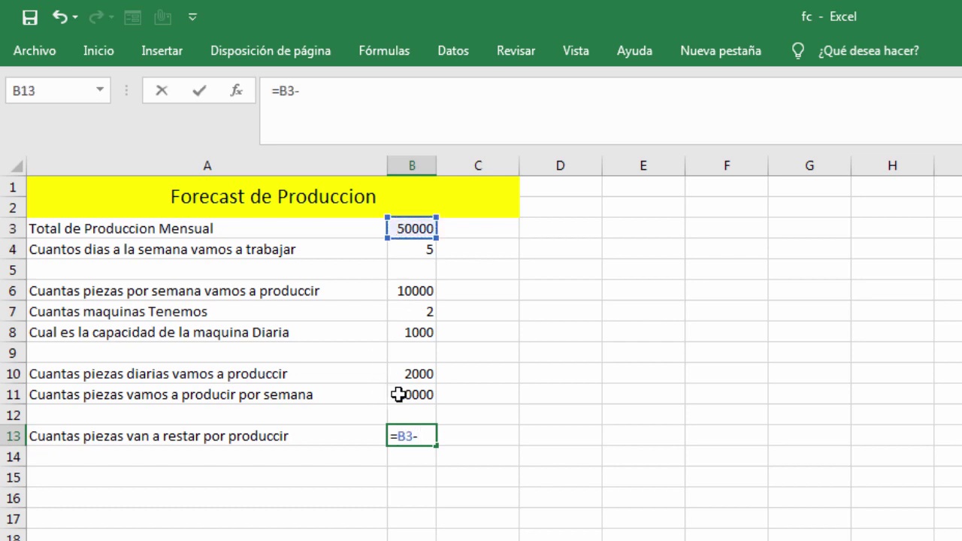
{"action": "left_click", "coordinate": [410, 394]}
{"action": "key", "text": "Return"}
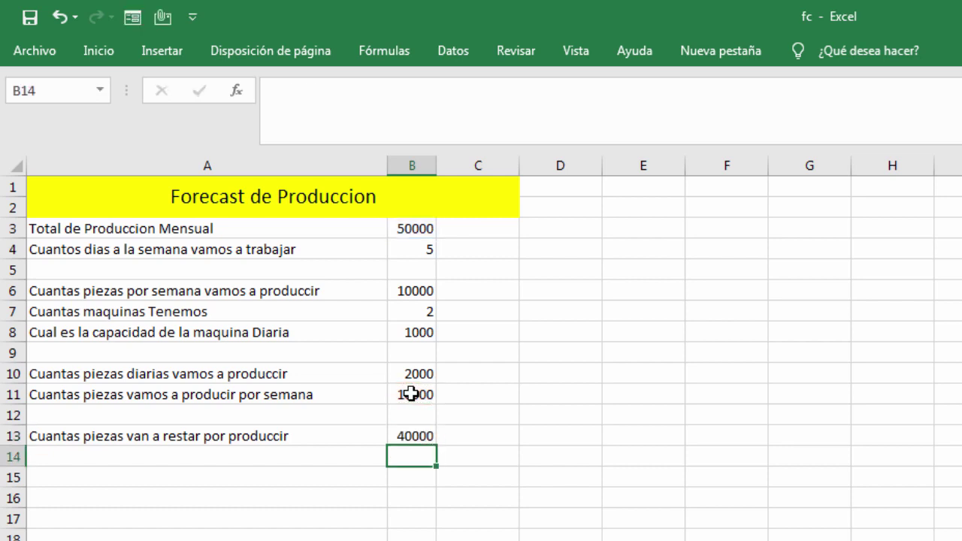
{"action": "left_click", "coordinate": [410, 436]}
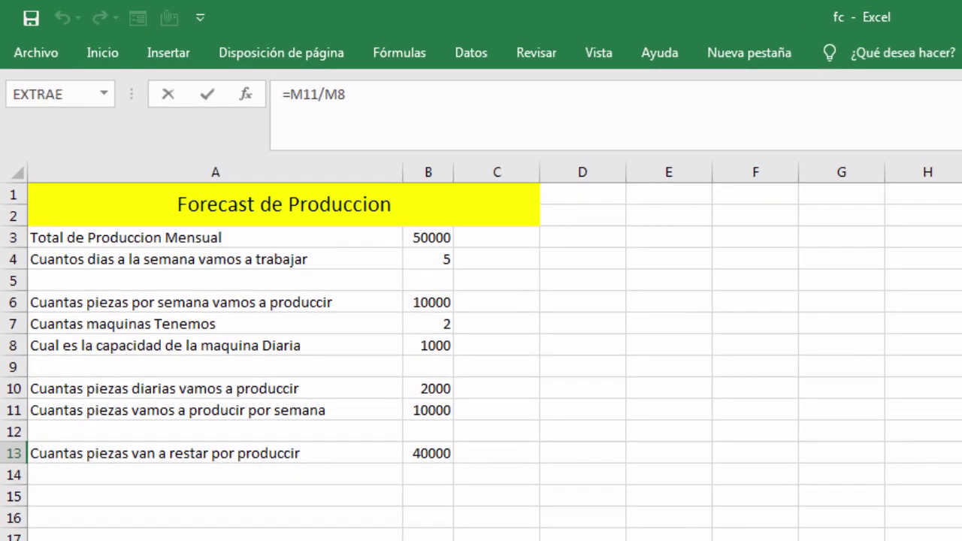
{"action": "key", "text": "Return"}
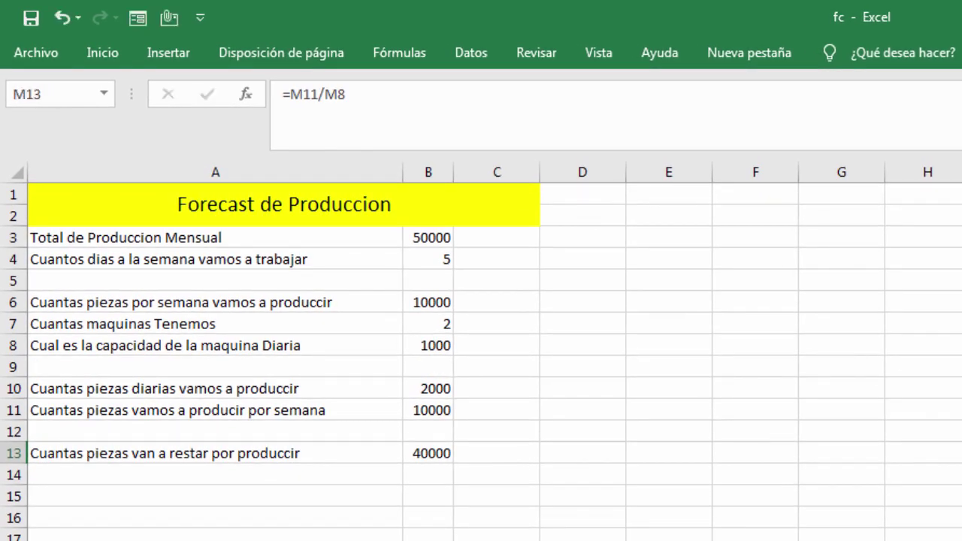
Type 'Cuantos dias necesitamos para terminar las 40k' into A15
{"action": "left_click", "coordinate": [299, 497]}
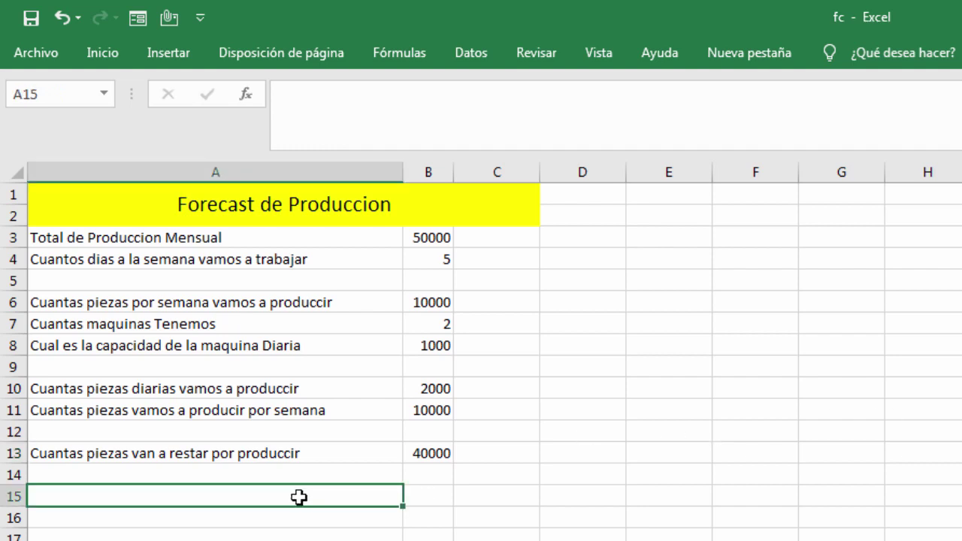
{"action": "type", "text": "Cuant"}
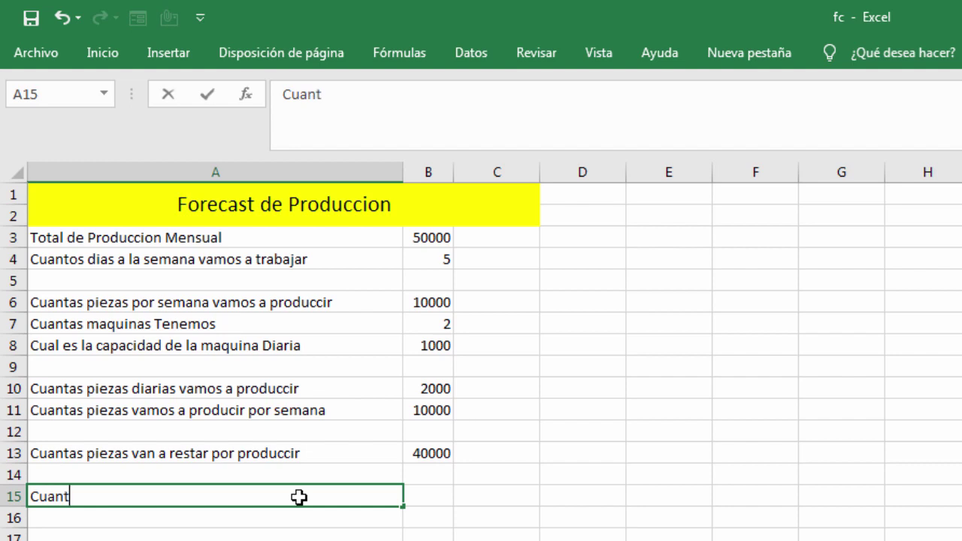
{"action": "type", "text": "os dias "}
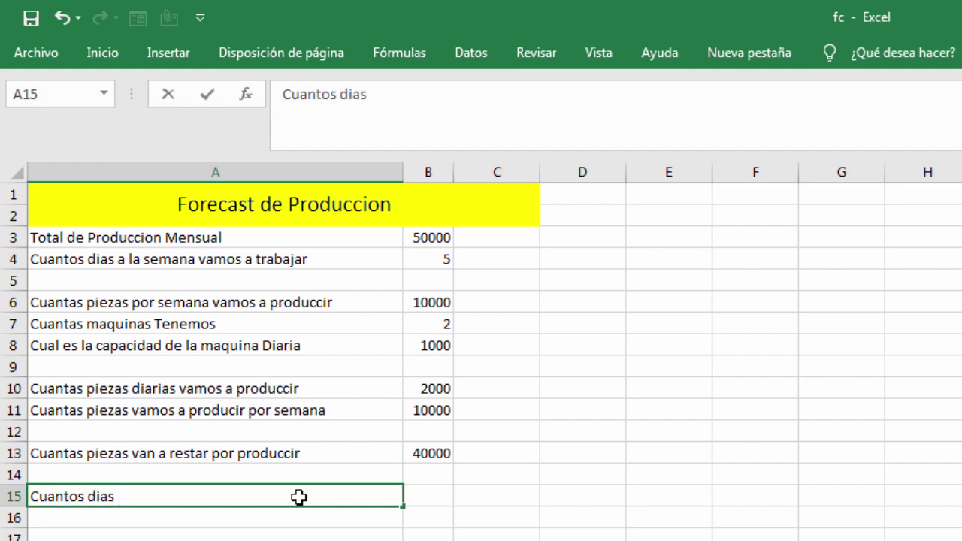
{"action": "type", "text": "necesi"}
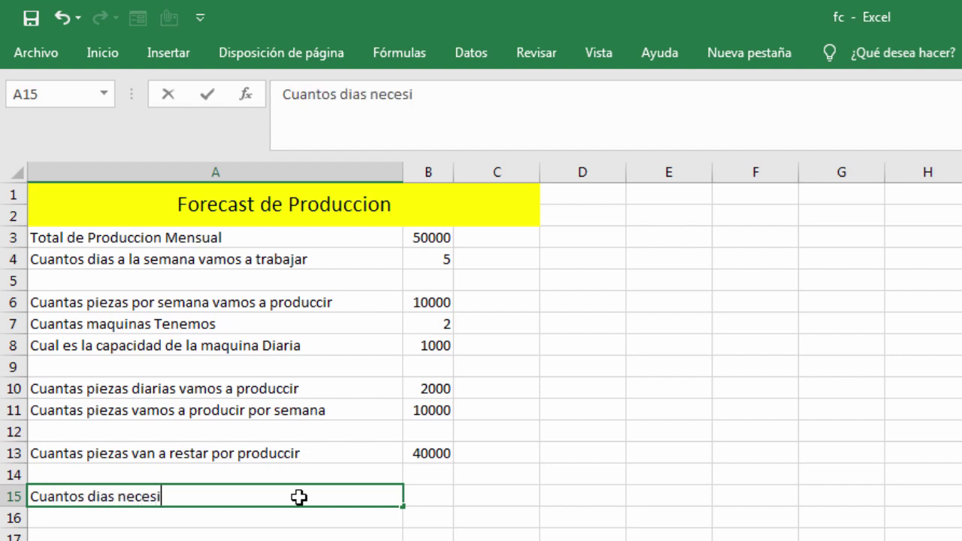
{"action": "type", "text": "tamos para t"}
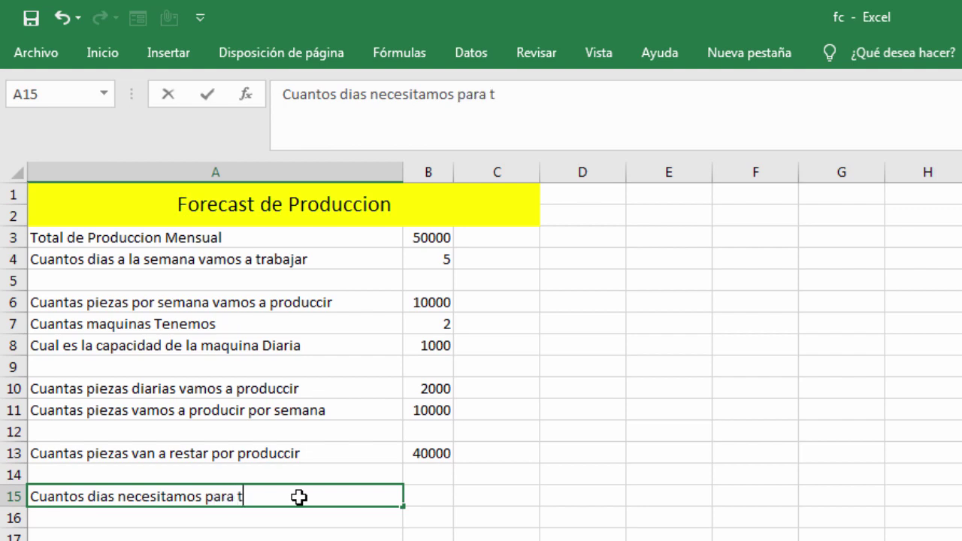
{"action": "type", "text": "erminar las "}
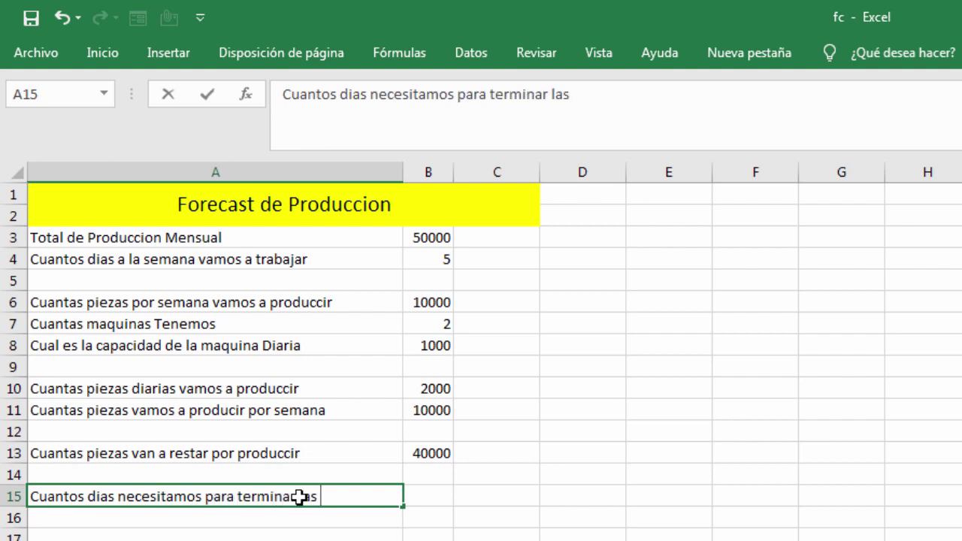
{"action": "type", "text": "40k"}
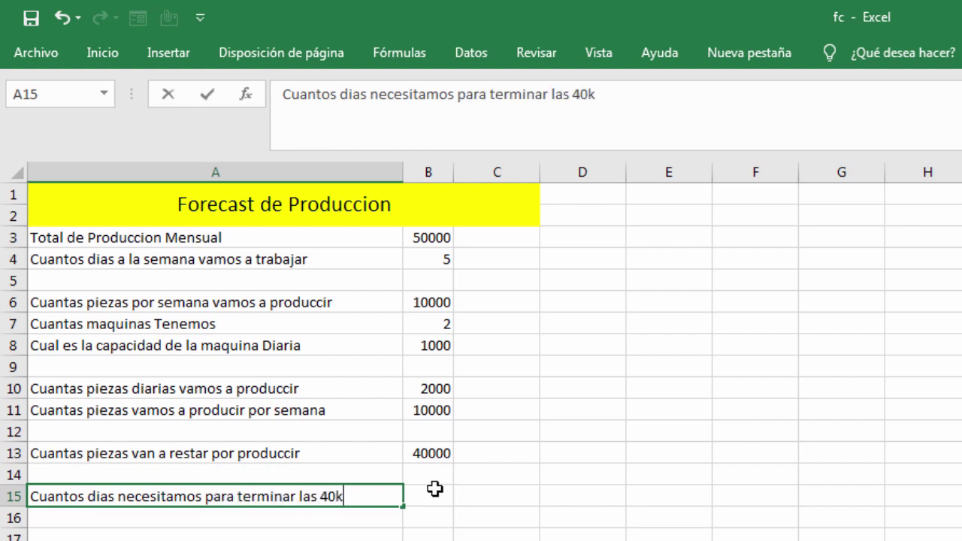
{"action": "left_click", "coordinate": [434, 489]}
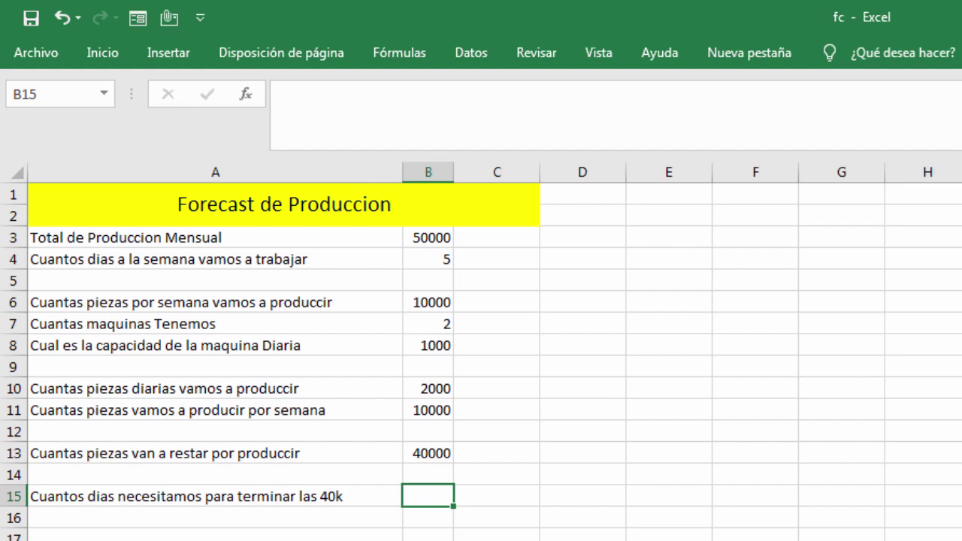
{"action": "left_click", "coordinate": [428, 490]}
Enter =B13/B10 in B15 so it shows 20 days needed
{"action": "type", "text": "="}
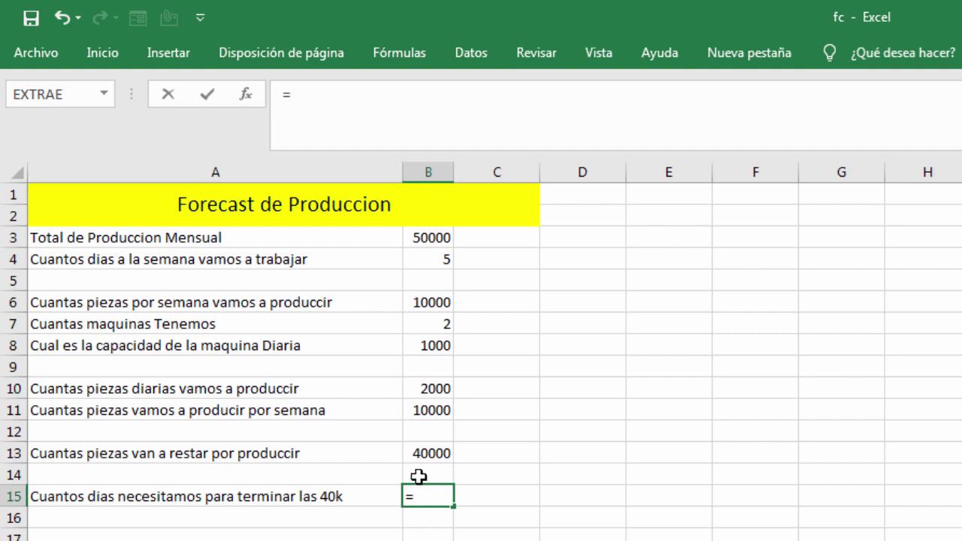
{"action": "left_click", "coordinate": [425, 451]}
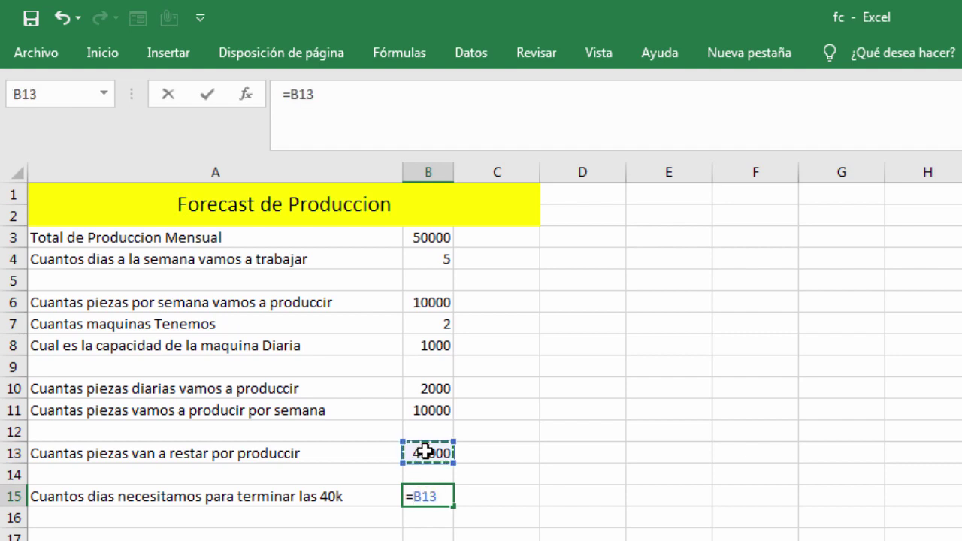
{"action": "type", "text": "/"}
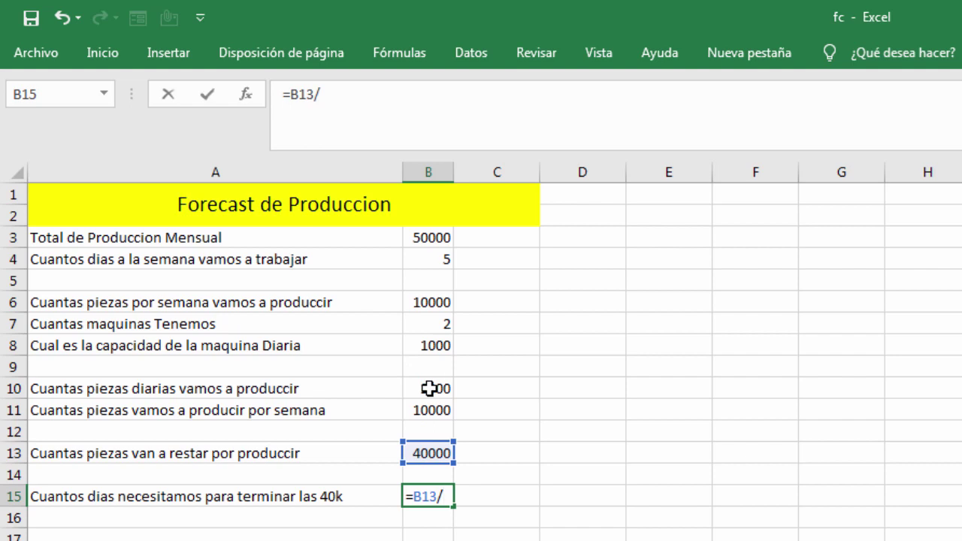
{"action": "left_click", "coordinate": [429, 389]}
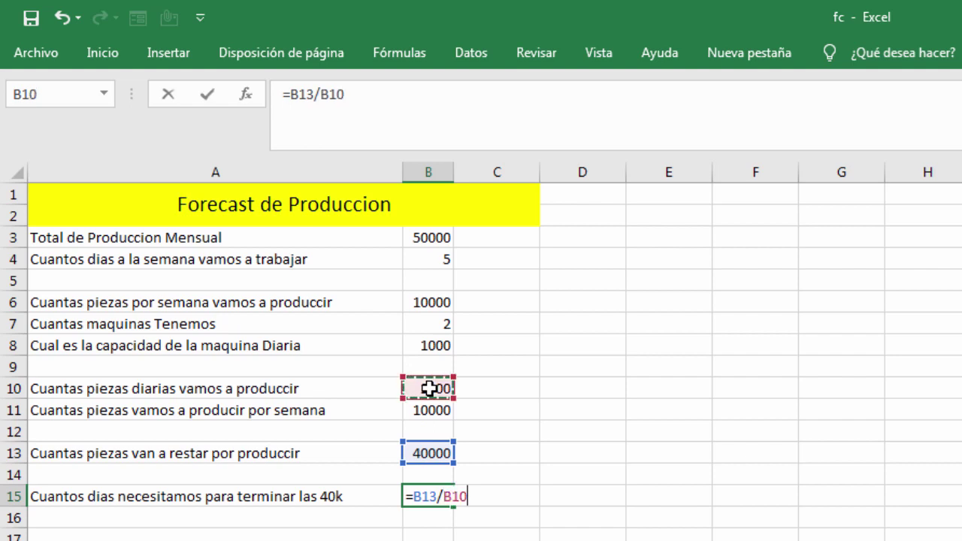
{"action": "key", "text": "Return"}
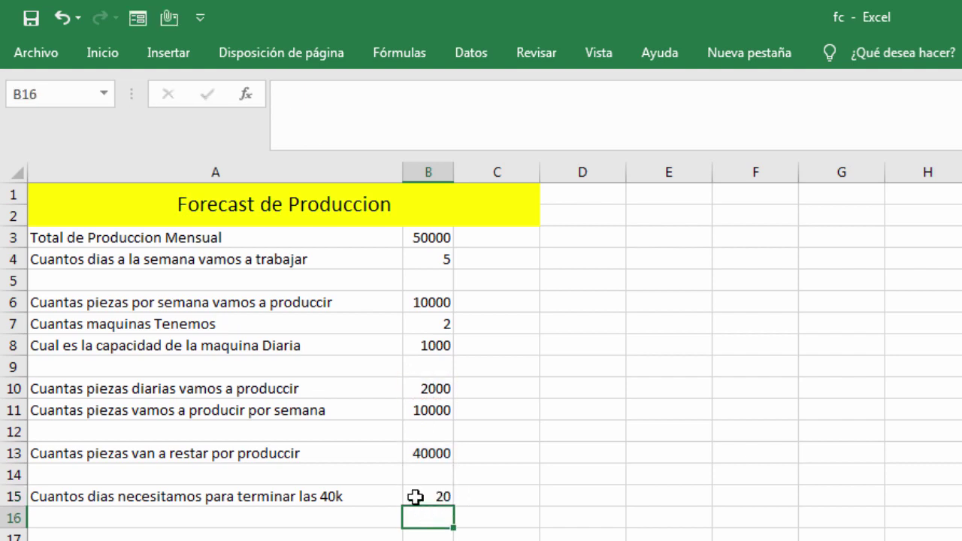
{"action": "left_click", "coordinate": [418, 496]}
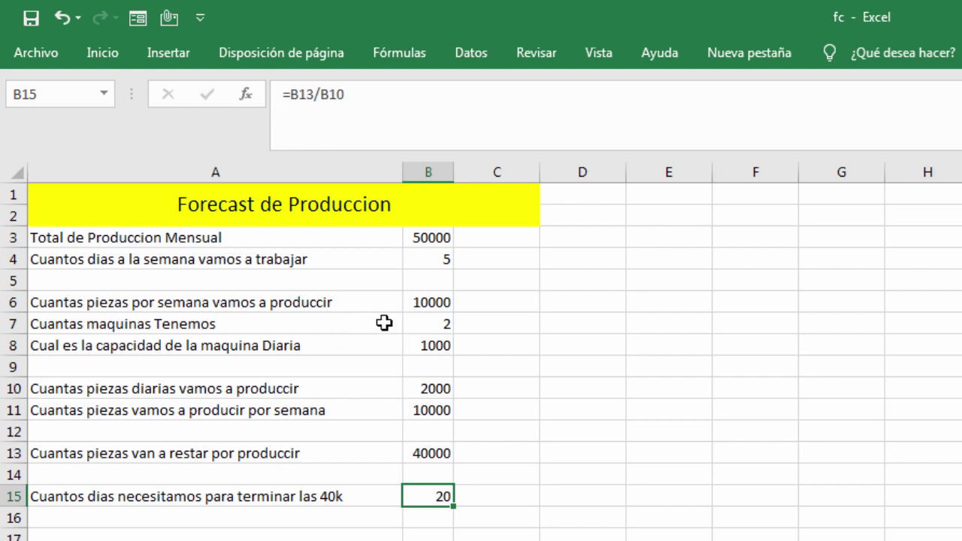
{"action": "left_click", "coordinate": [423, 323]}
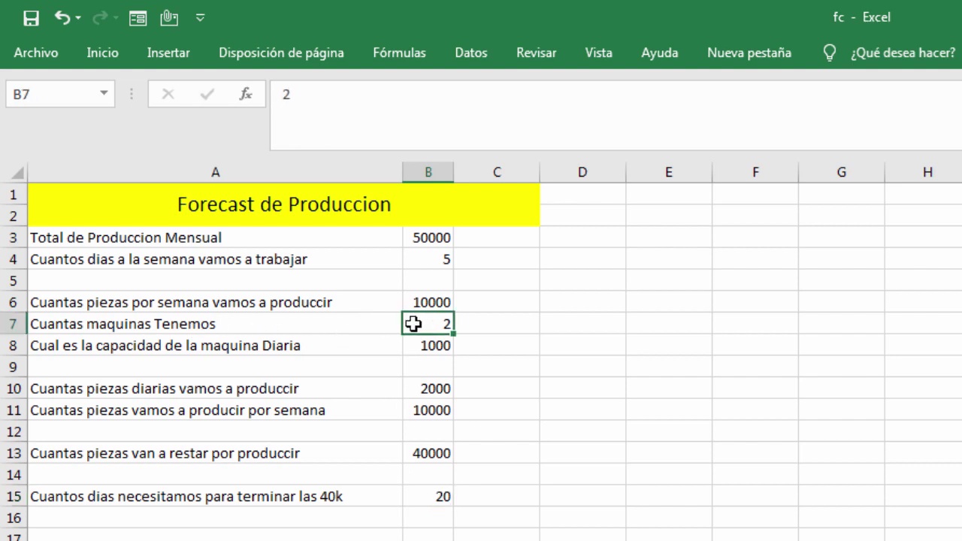
{"action": "left_click", "coordinate": [301, 324]}
{"action": "left_click", "coordinate": [414, 323]}
{"action": "left_click", "coordinate": [412, 354]}
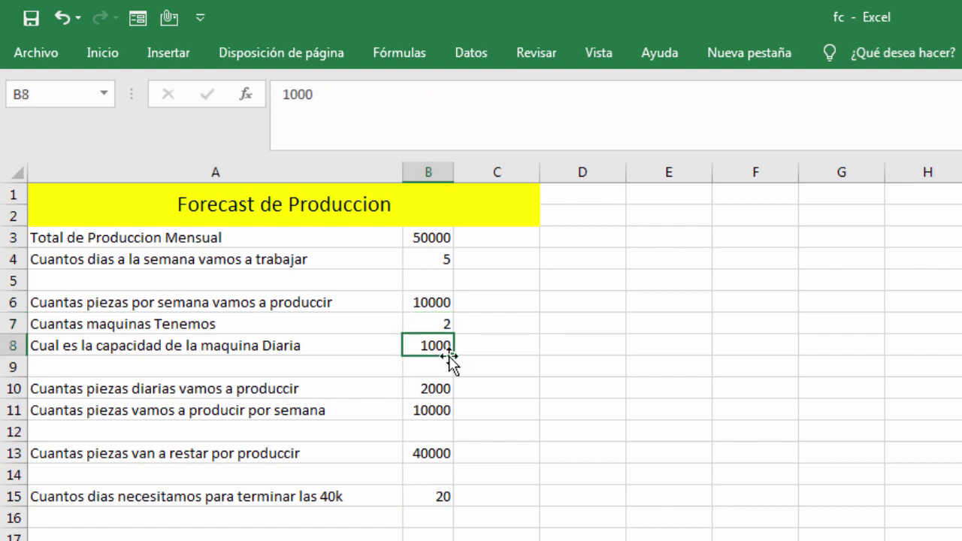
{"action": "left_click", "coordinate": [418, 365]}
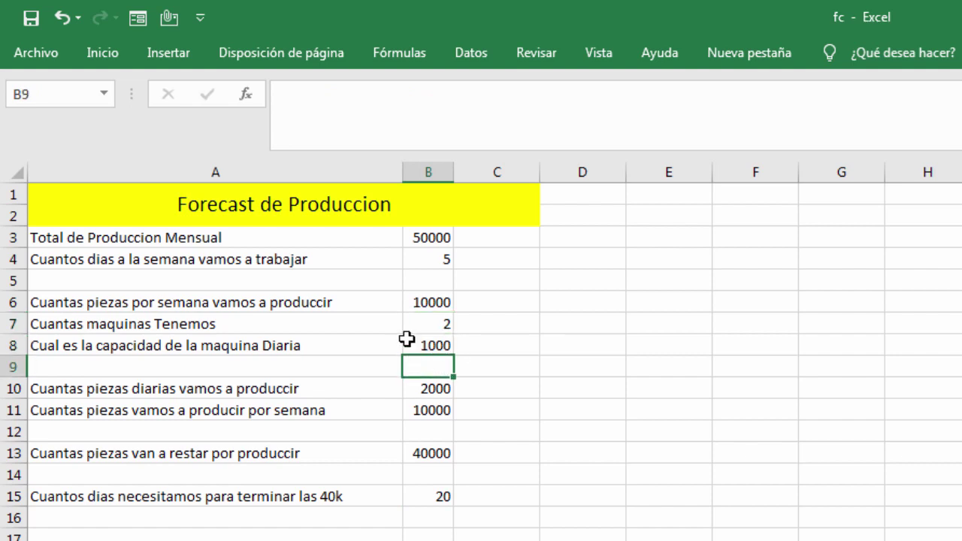
{"action": "left_click", "coordinate": [415, 344]}
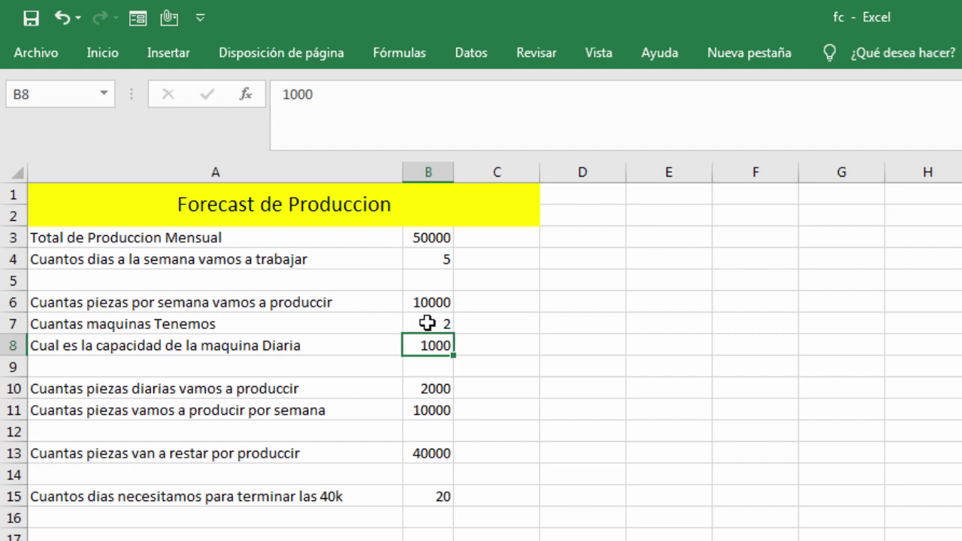
{"action": "left_click", "coordinate": [427, 323]}
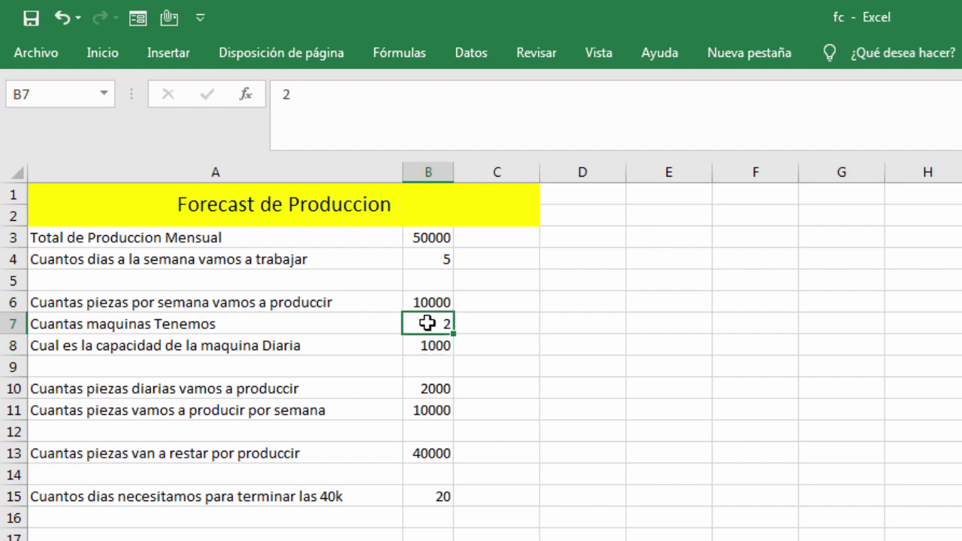
{"action": "left_click", "coordinate": [419, 242]}
Apply All Borders to A3:B15, then select the labels in A3:A4
{"action": "left_click", "coordinate": [153, 245]}
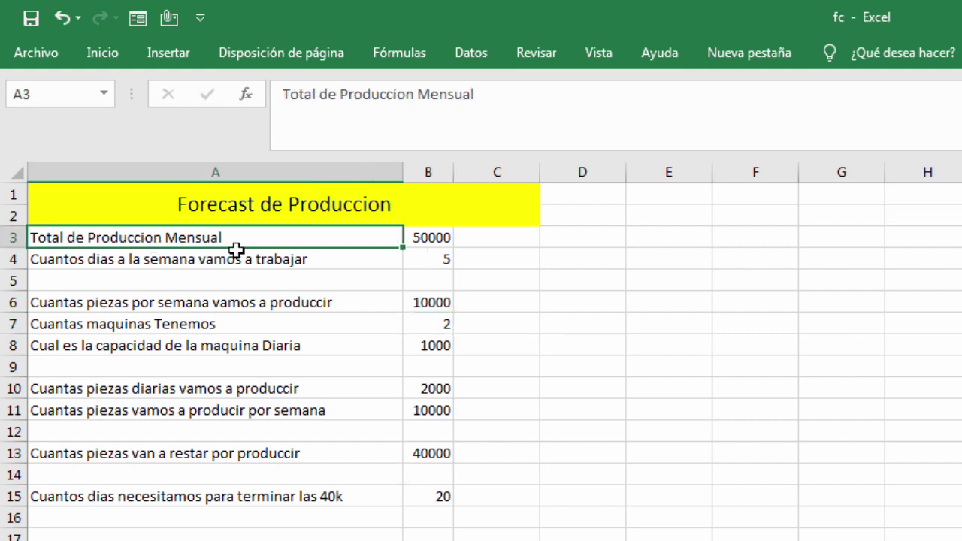
{"action": "left_click_drag", "start_coordinate": [236, 250], "coordinate": [407, 494]}
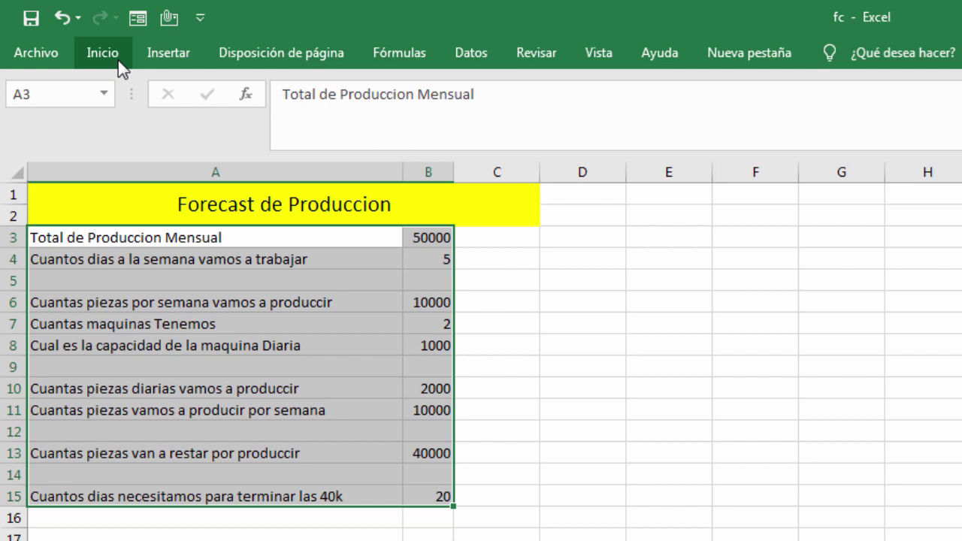
{"action": "left_click", "coordinate": [118, 60]}
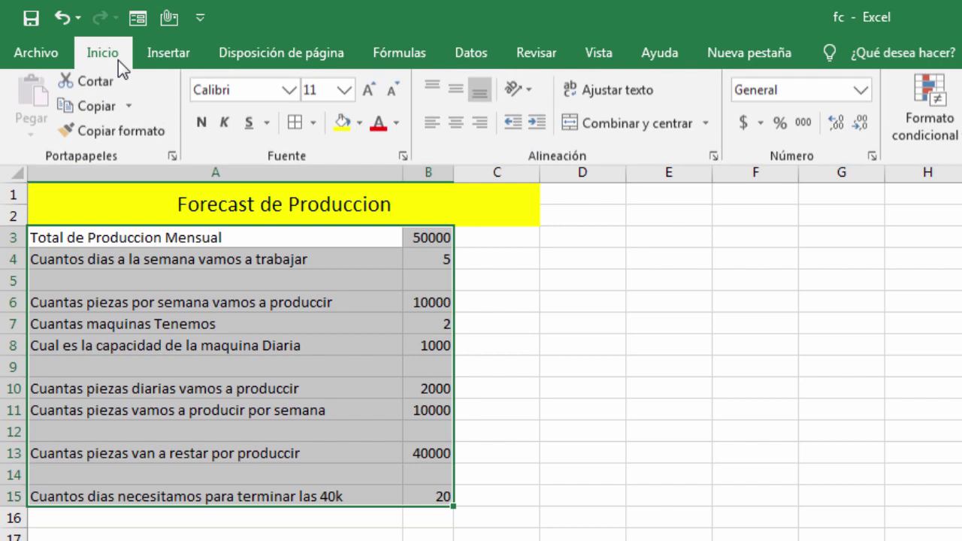
{"action": "left_click", "coordinate": [296, 127]}
{"action": "left_click", "coordinate": [264, 320]}
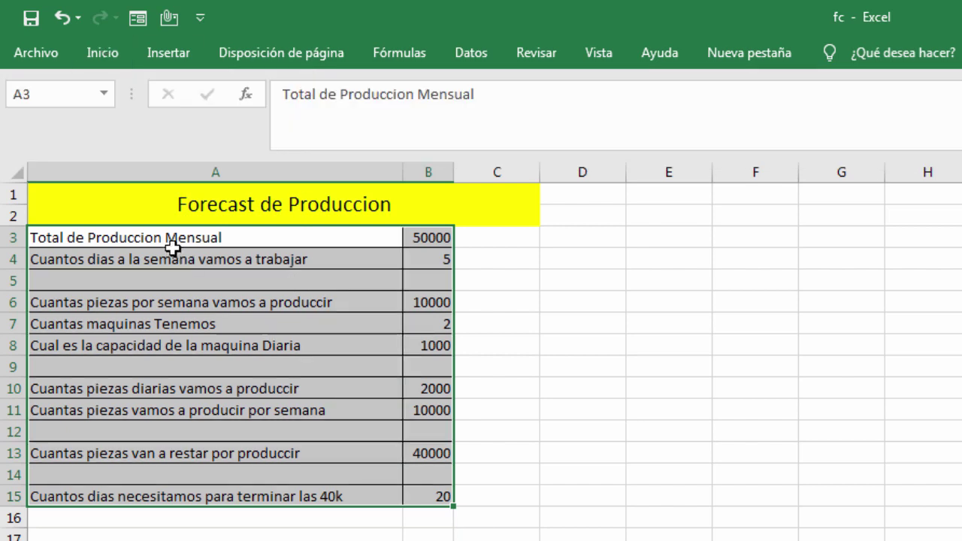
{"action": "left_click_drag", "start_coordinate": [226, 243], "coordinate": [231, 259]}
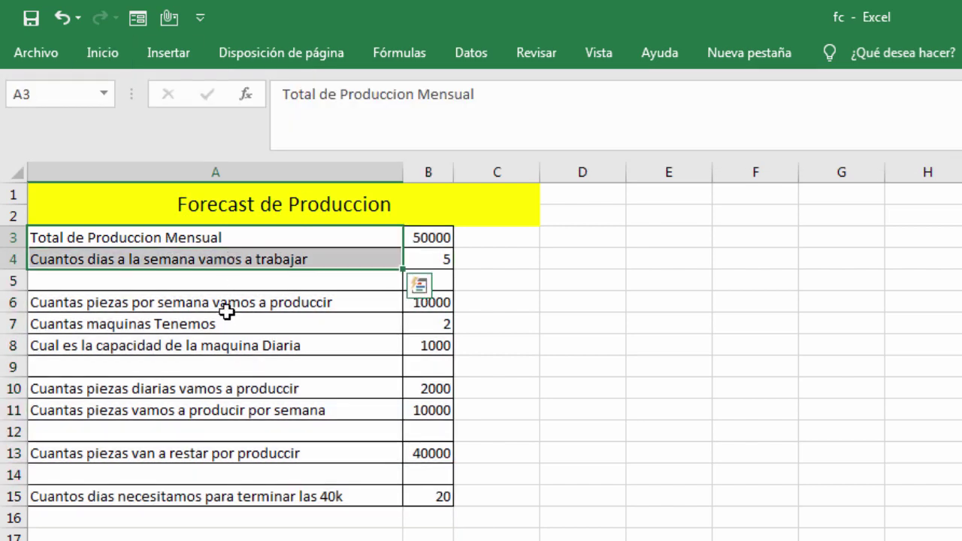
Add A6:A8, A10:A11, A13 and A15 to the selection, then make all labels yellow-filled and bold
{"action": "left_click_drag", "start_coordinate": [224, 305], "coordinate": [219, 339], "text": "ctrl"}
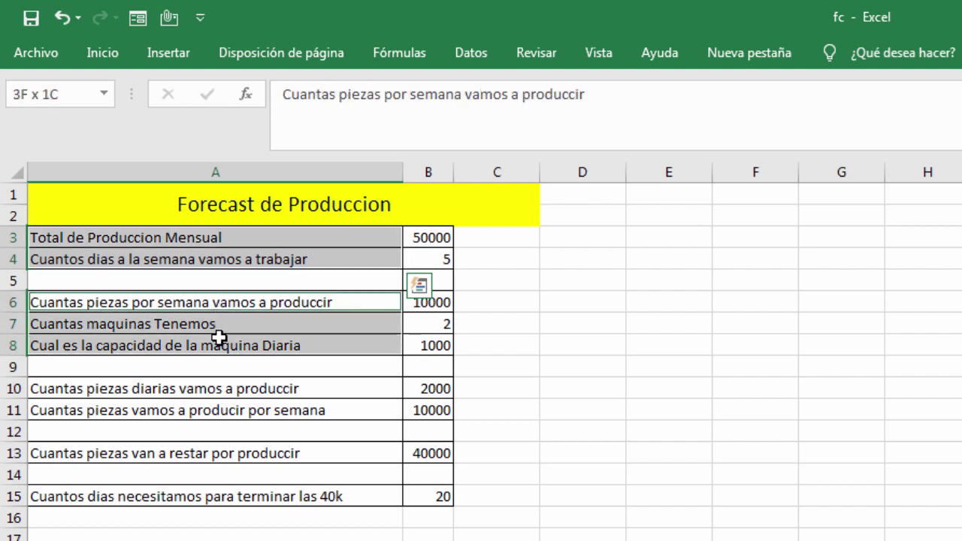
{"action": "left_click_drag", "start_coordinate": [213, 389], "coordinate": [211, 405], "text": "ctrl"}
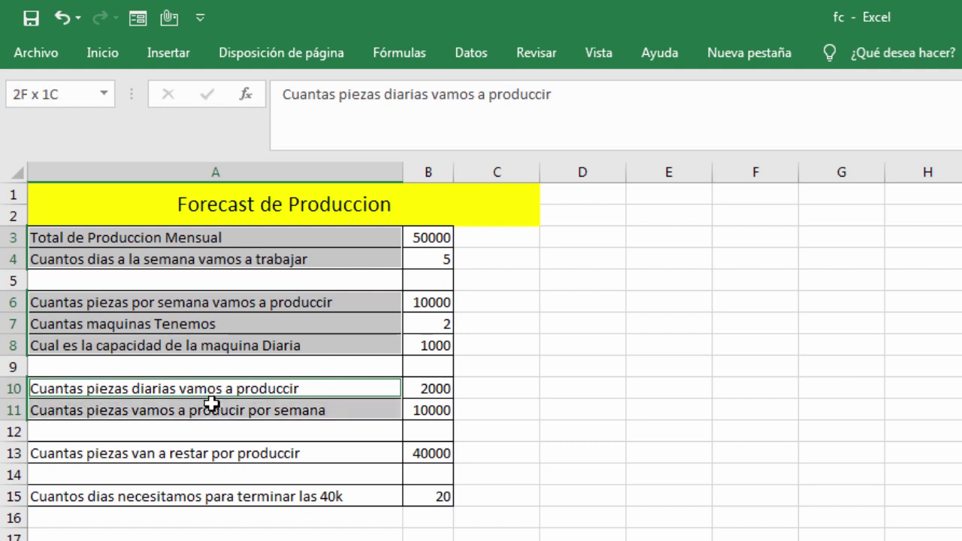
{"action": "left_click", "coordinate": [203, 455], "text": "ctrl"}
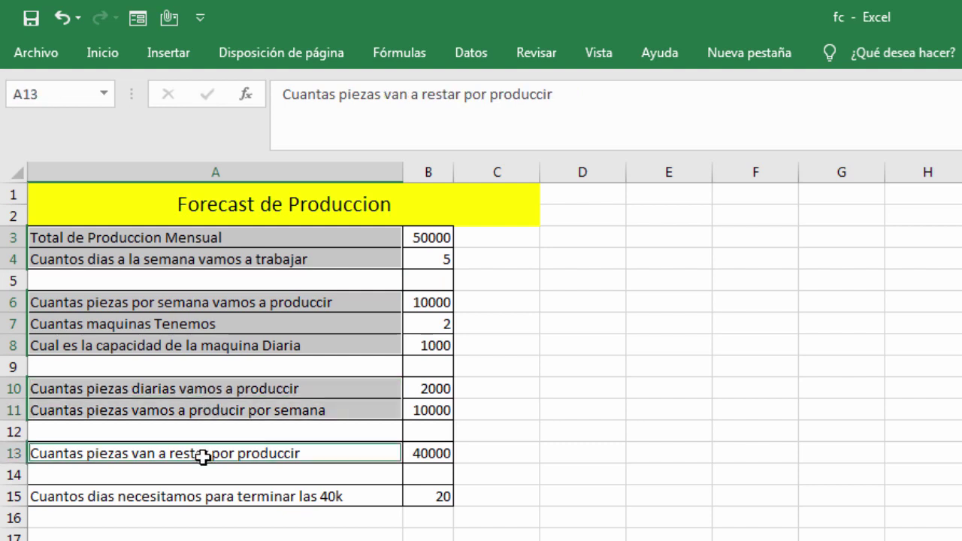
{"action": "left_click", "coordinate": [193, 496], "text": "ctrl"}
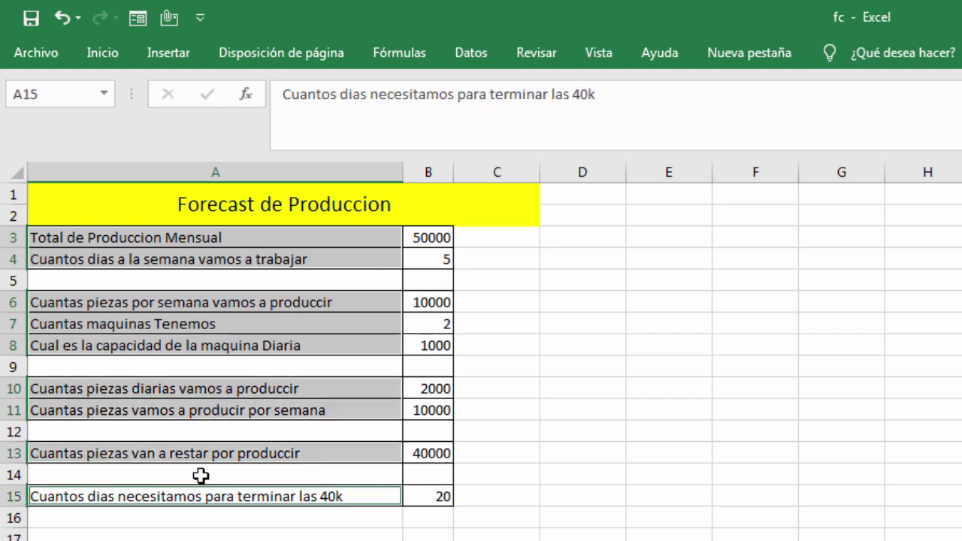
{"action": "left_click", "coordinate": [103, 53]}
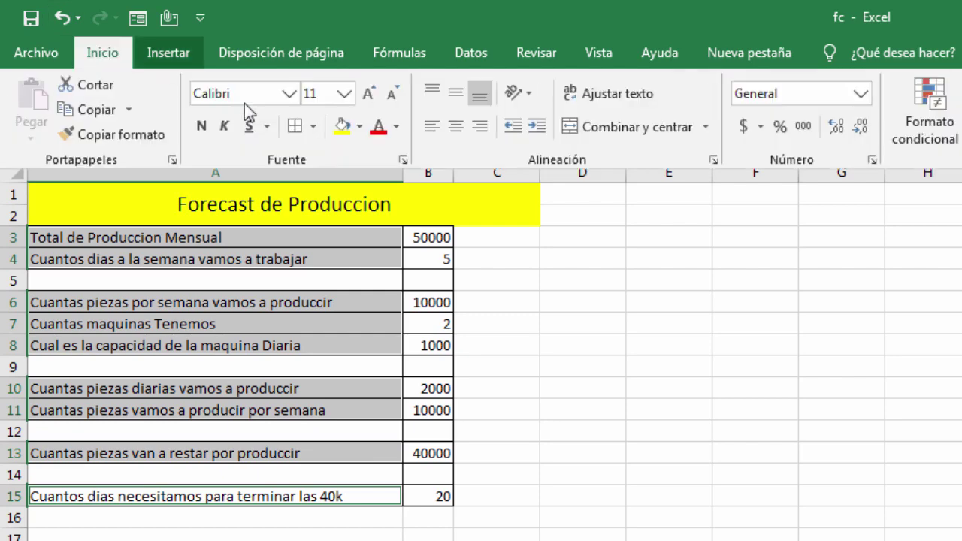
{"action": "left_click", "coordinate": [342, 126]}
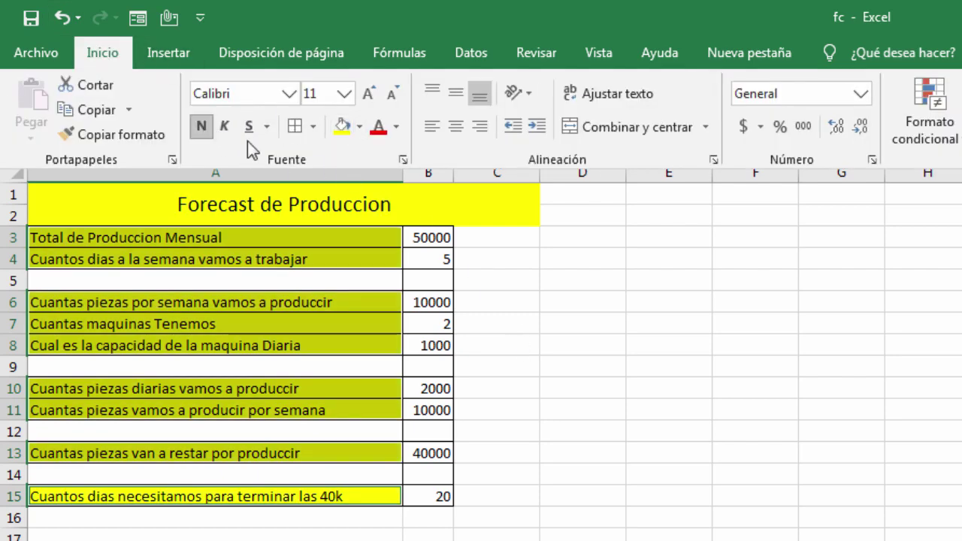
{"action": "left_click", "coordinate": [201, 126]}
{"action": "left_click", "coordinate": [685, 404]}
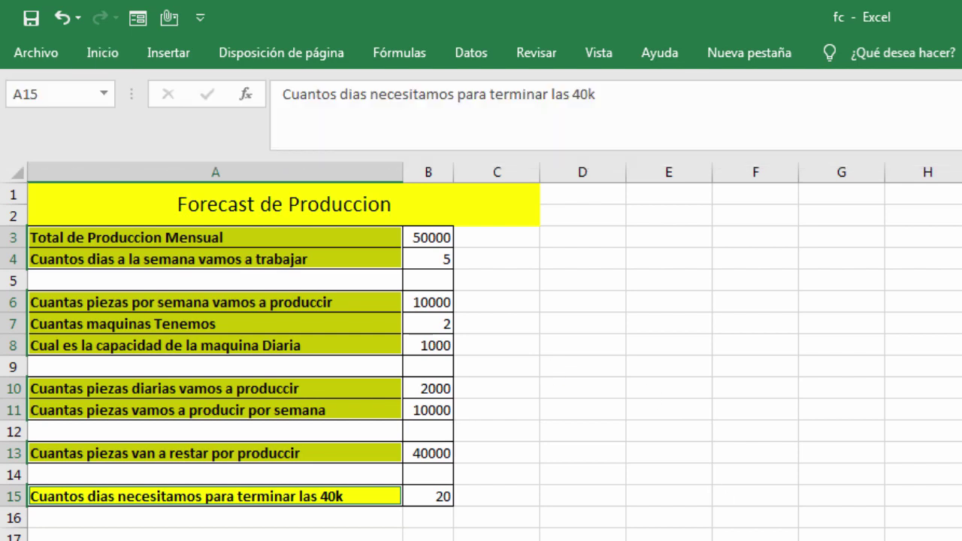
{"action": "left_click", "coordinate": [841, 537]}
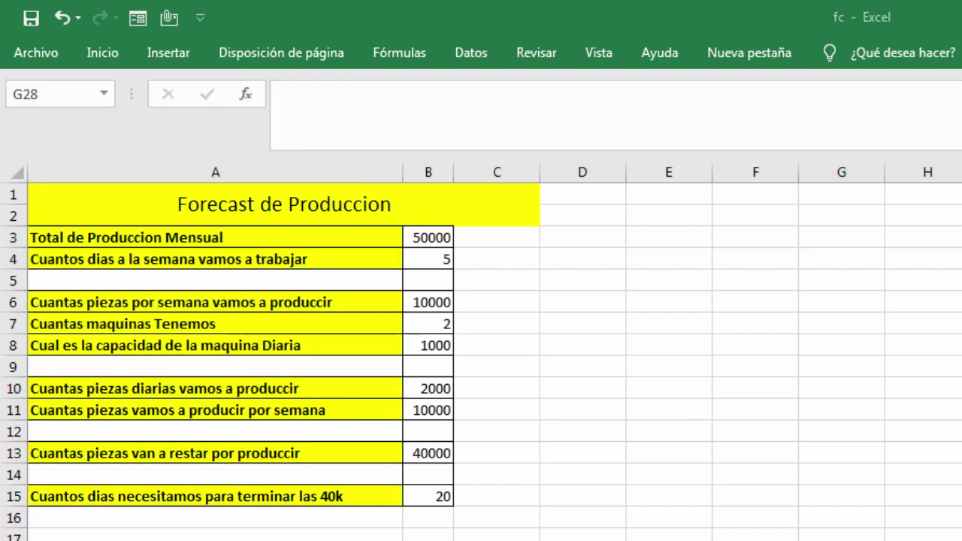